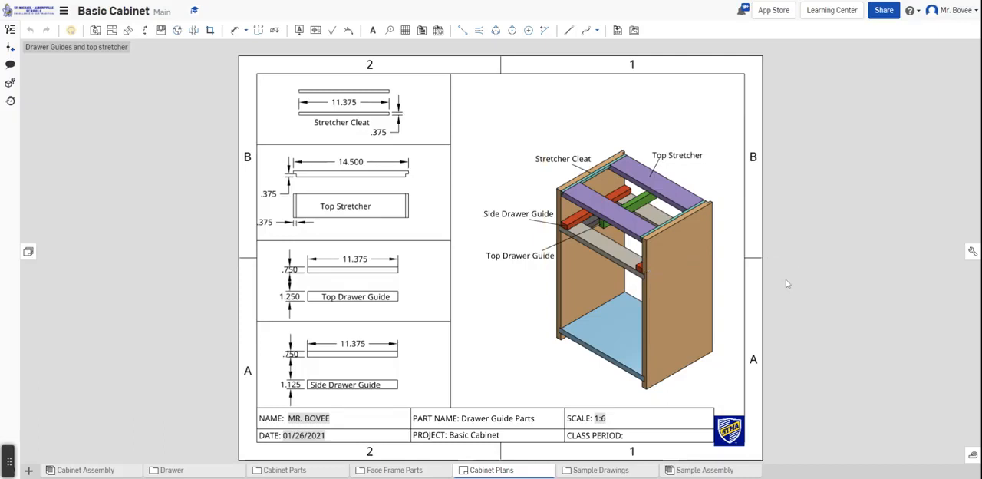
Open the FaceFrame sheet of the cabinet plans and review the rail and stile dimensions
scroll(786, 284, "up", 1)
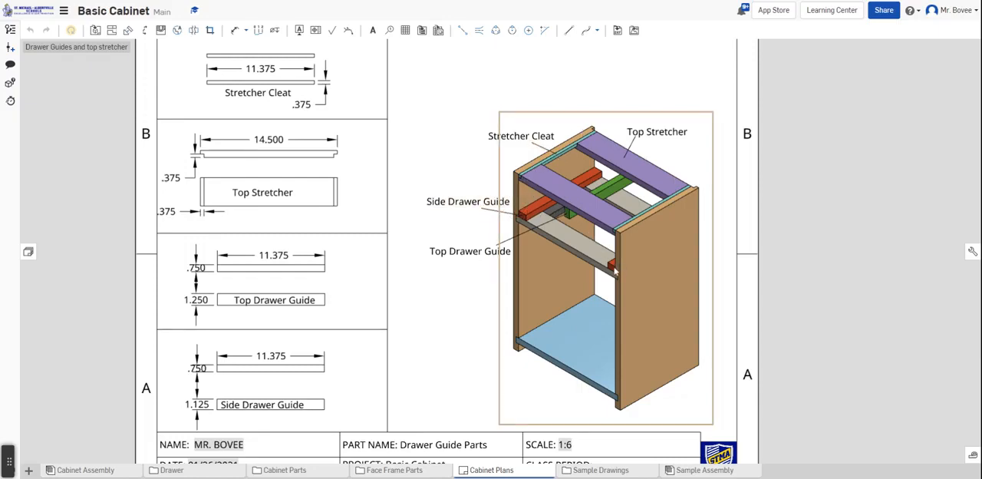
scroll(458, 333, "down", 2)
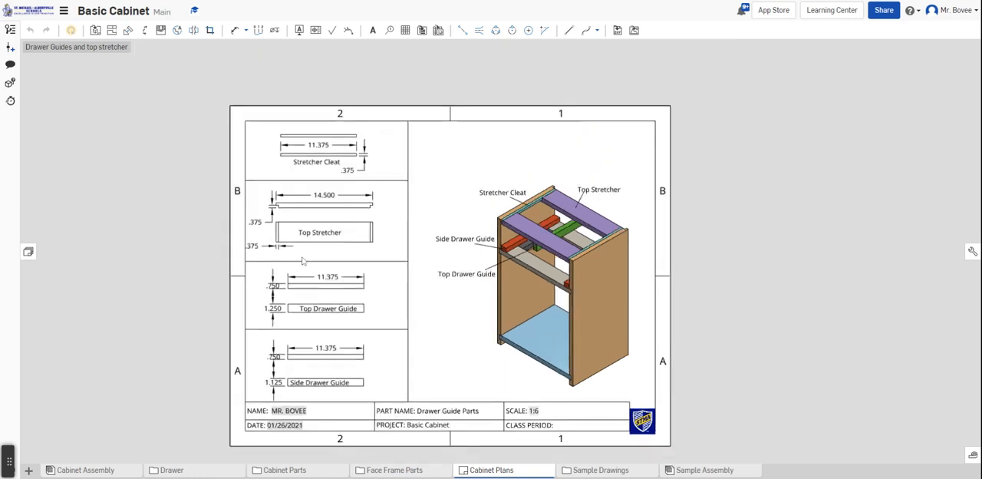
left_click(29, 252)
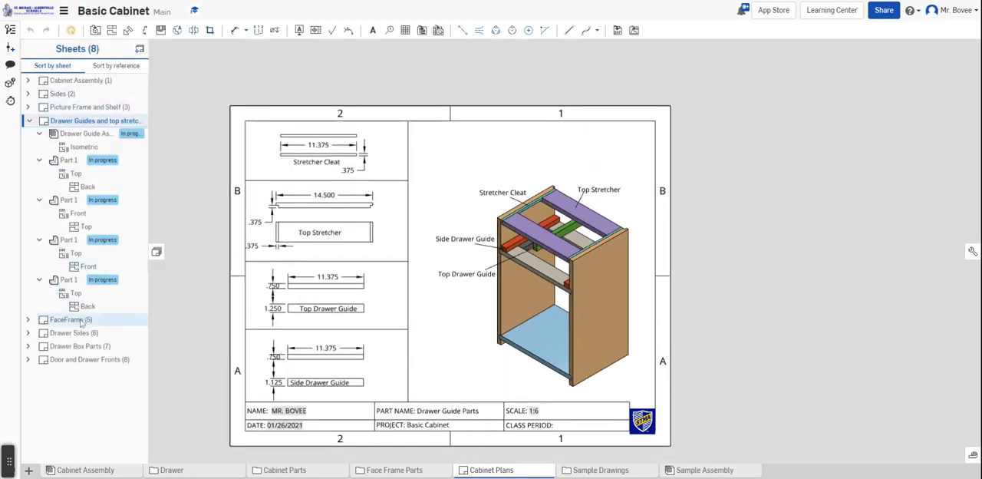
left_click(81, 323)
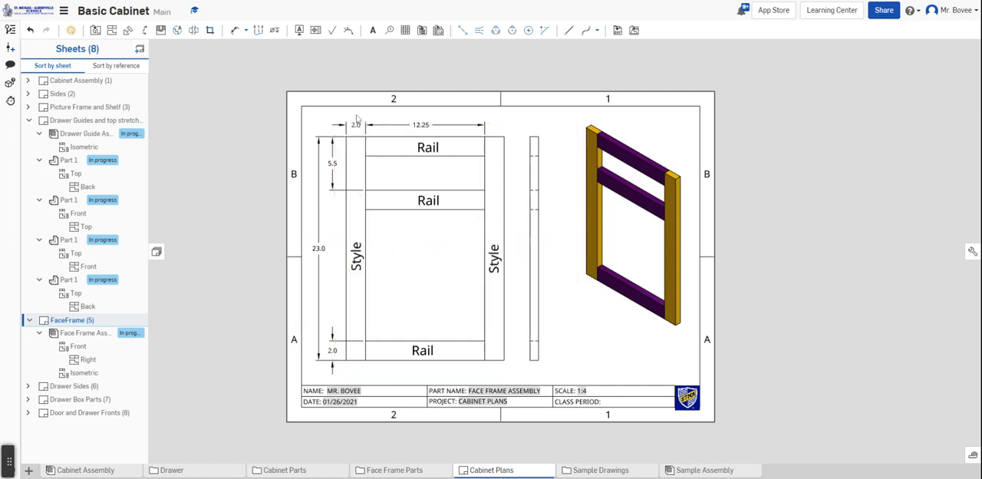
left_click(355, 125)
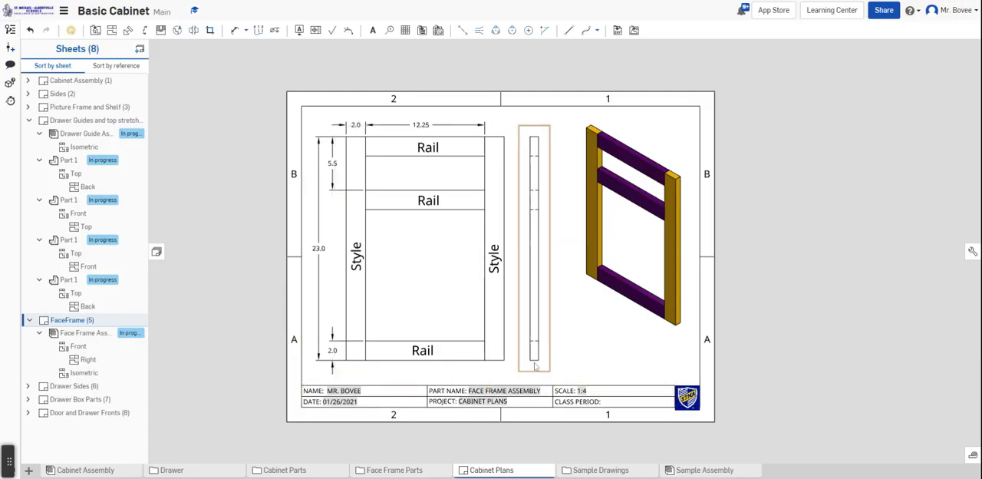
Dimension the thickness of the face frame above its narrow side view
left_click(233, 30)
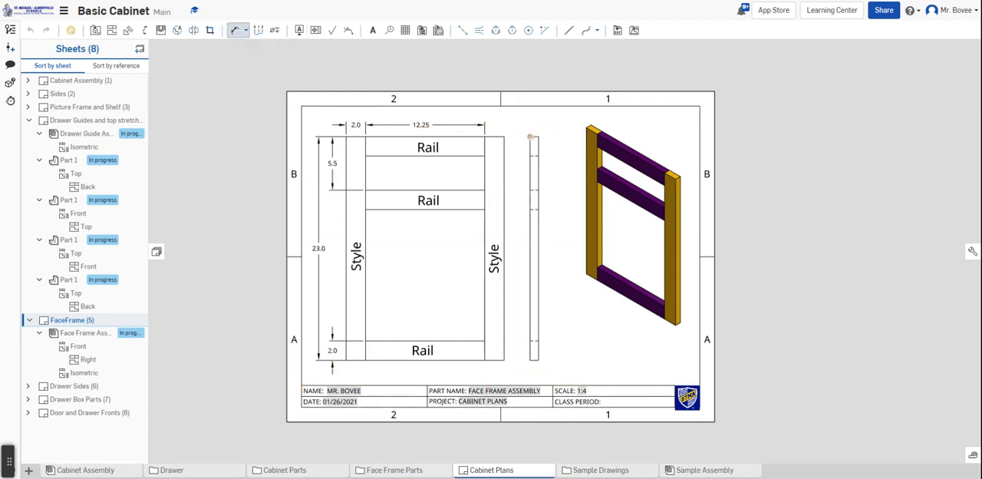
scroll(530, 136, "up", 5)
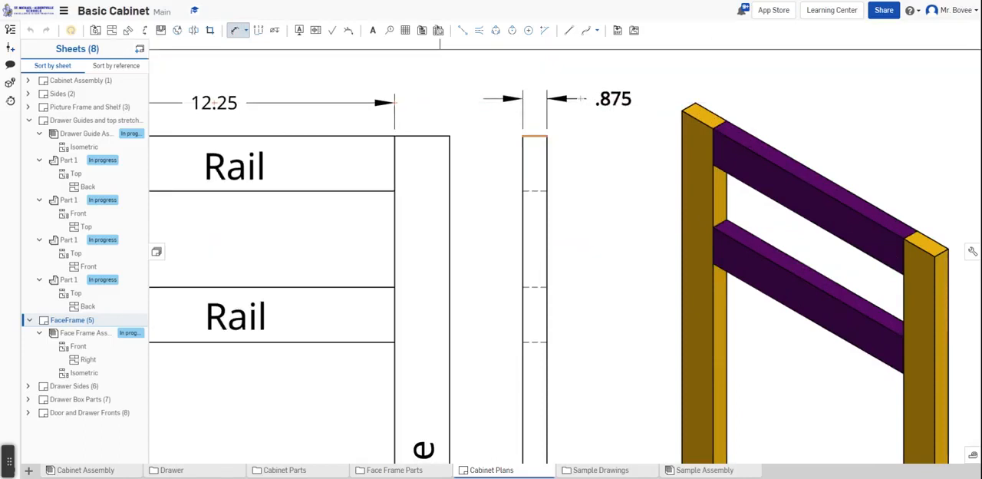
left_click(582, 98)
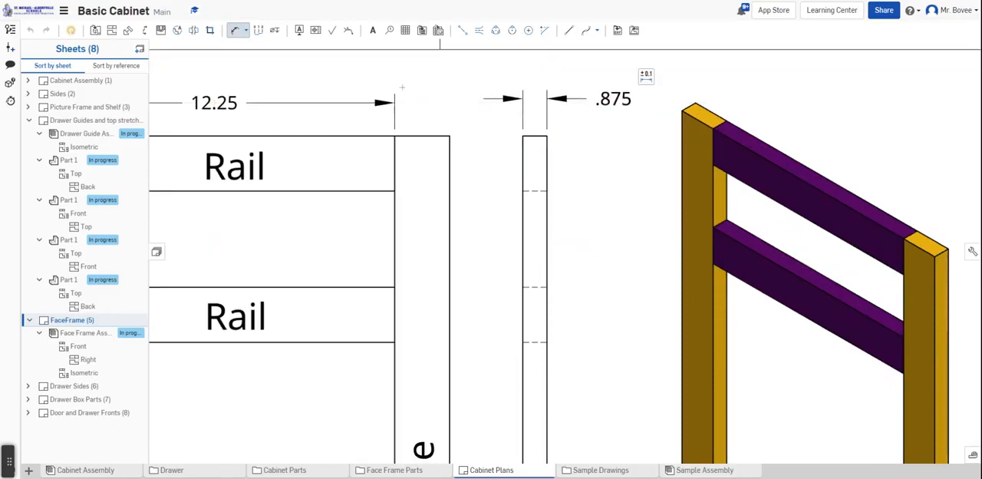
scroll(452, 109, "down", 3)
scroll(470, 174, "down", 2)
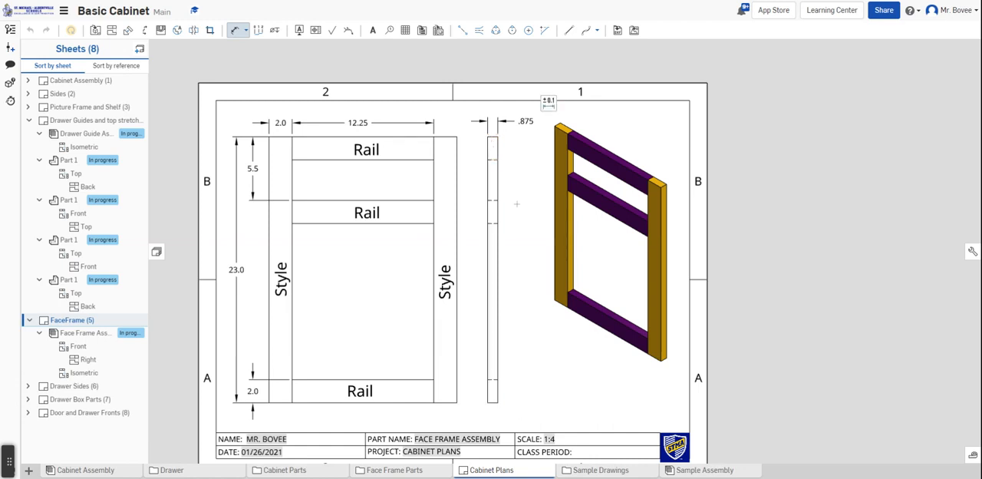
scroll(517, 203, "down", 2)
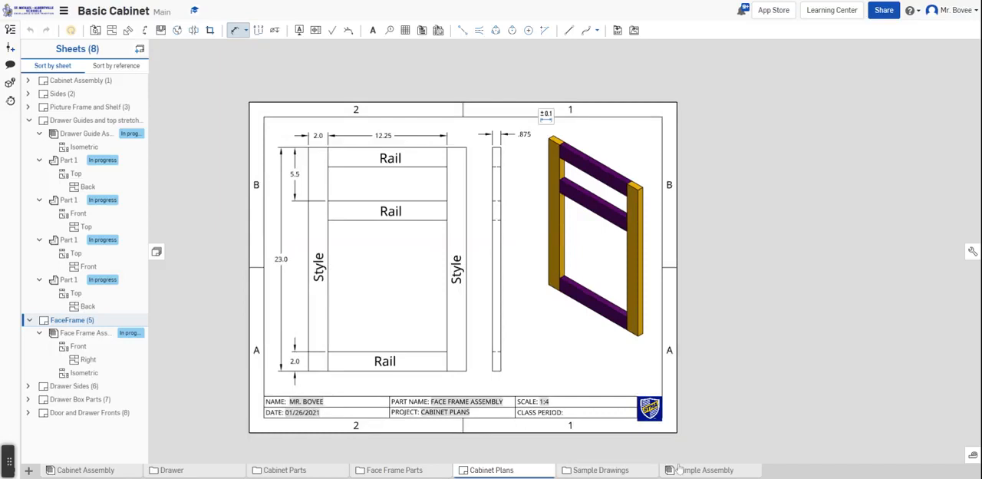
Create a part studio in the Sample Drawings folder and rename it Rail
left_click(620, 468)
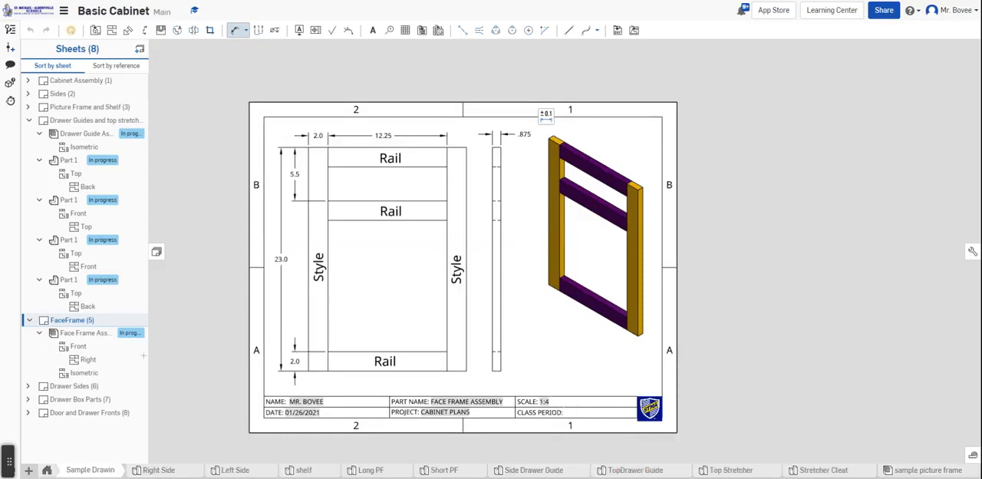
left_click(29, 470)
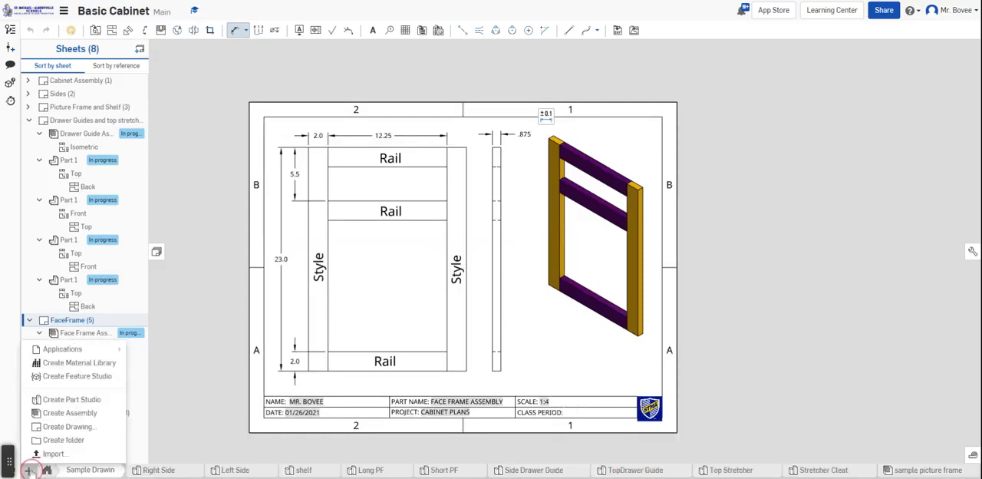
left_click(77, 402)
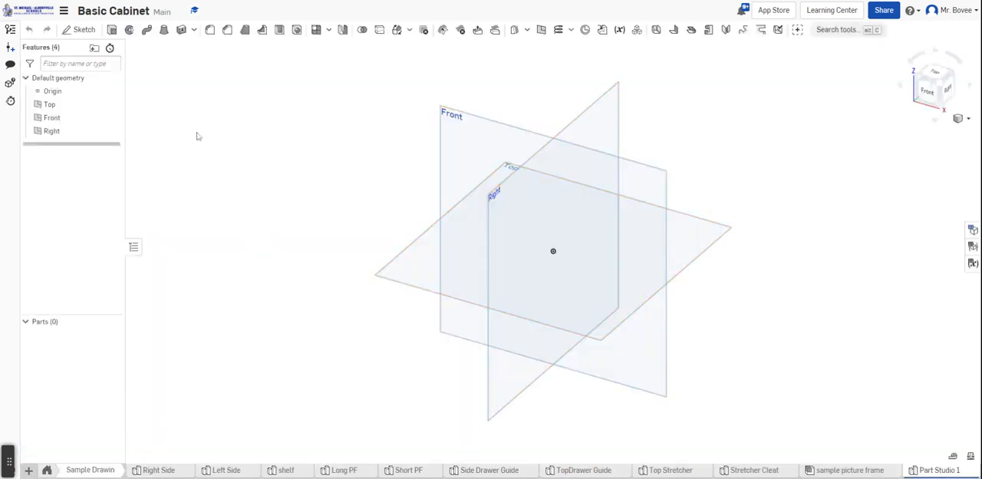
right_click(925, 475)
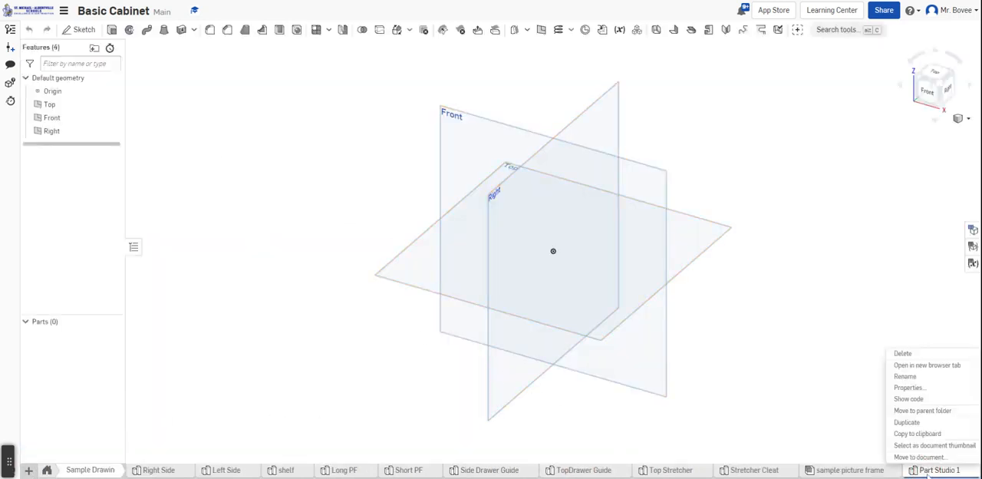
left_click(916, 376)
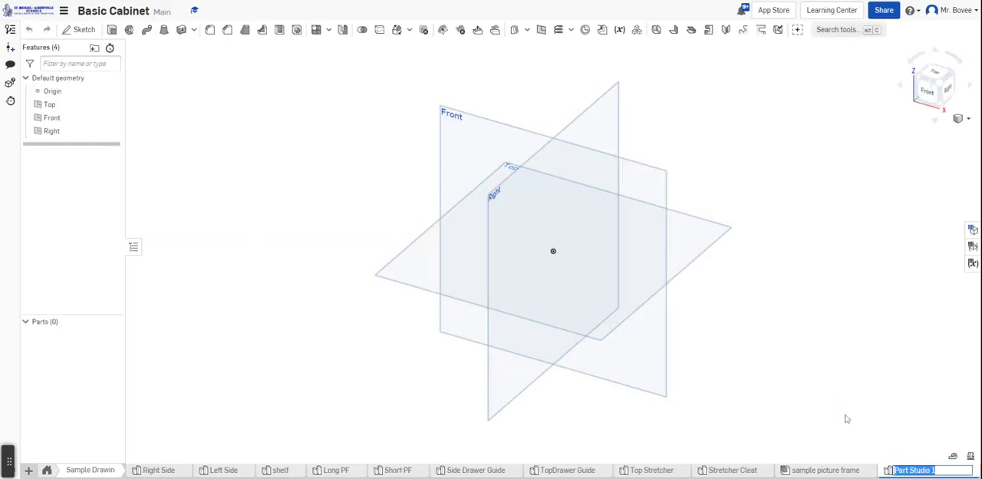
type("Rail")
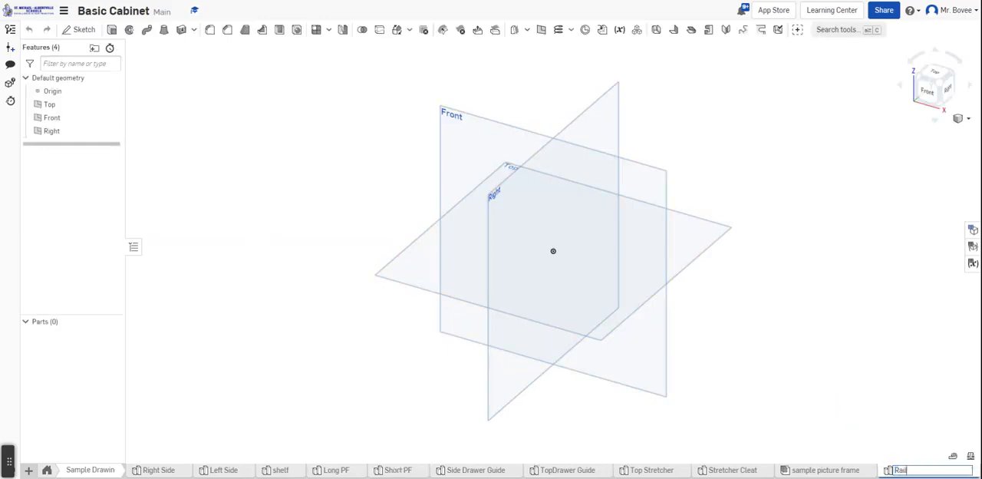
left_click(863, 435)
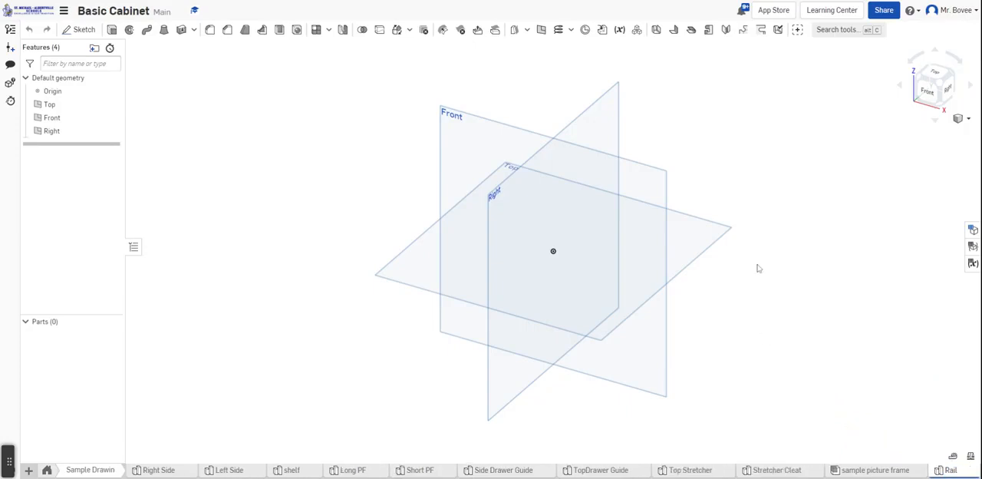
Start a sketch on the Front plane and draw a corner rectangle from the origin, about 3.7 by 1.0 in
left_click(80, 30)
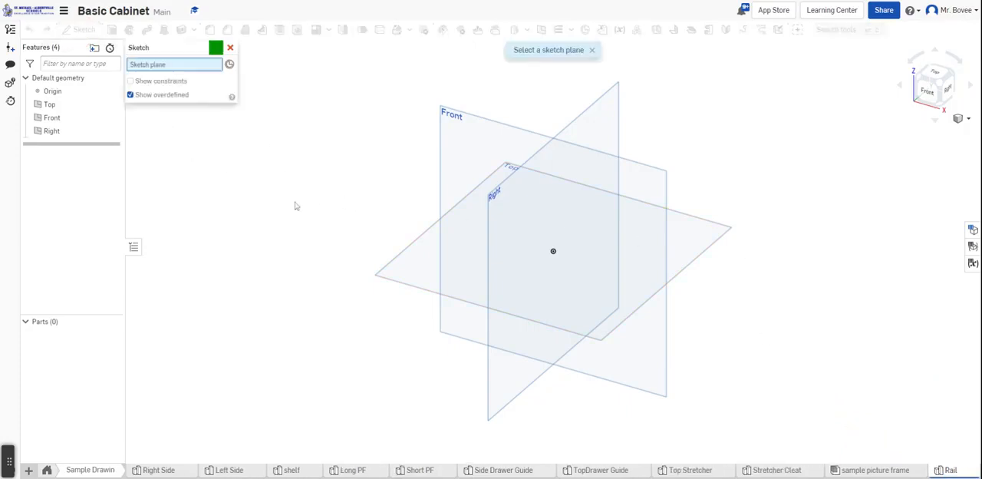
left_click(661, 183)
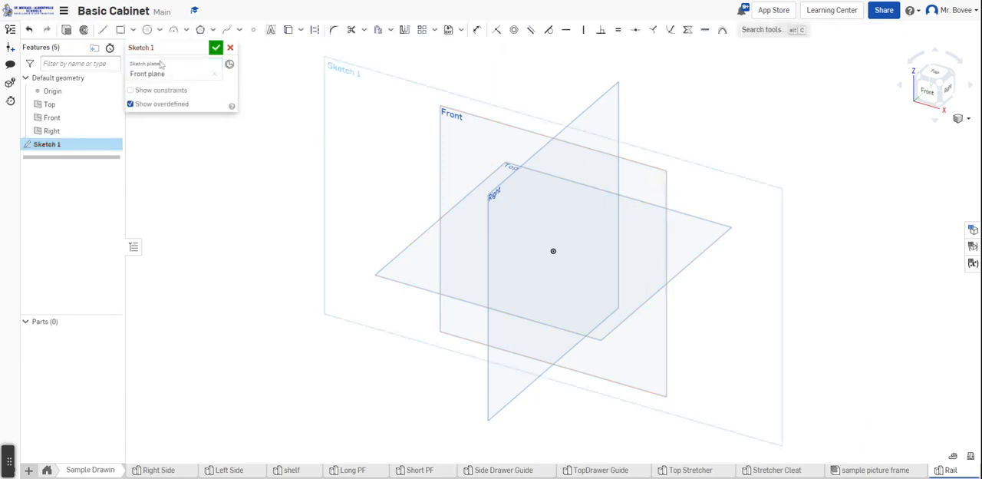
left_click(121, 29)
left_click(553, 251)
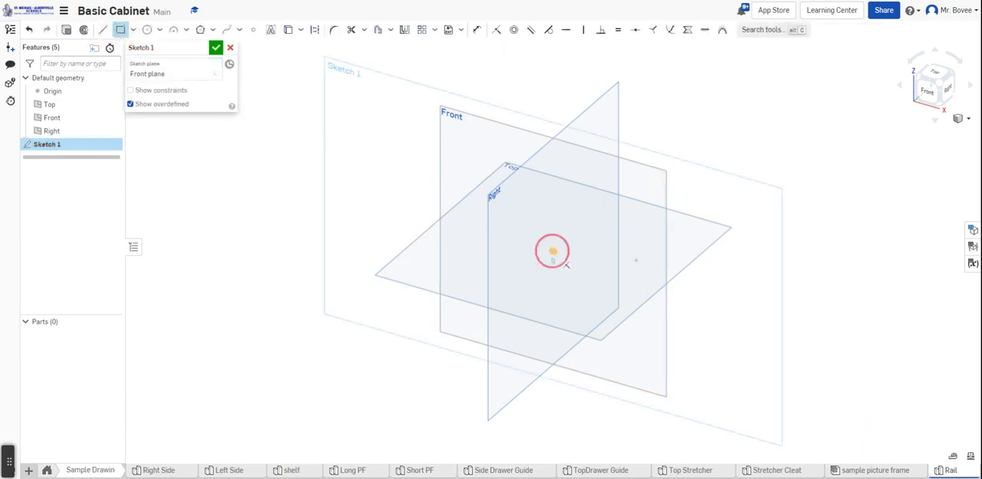
left_click(695, 253)
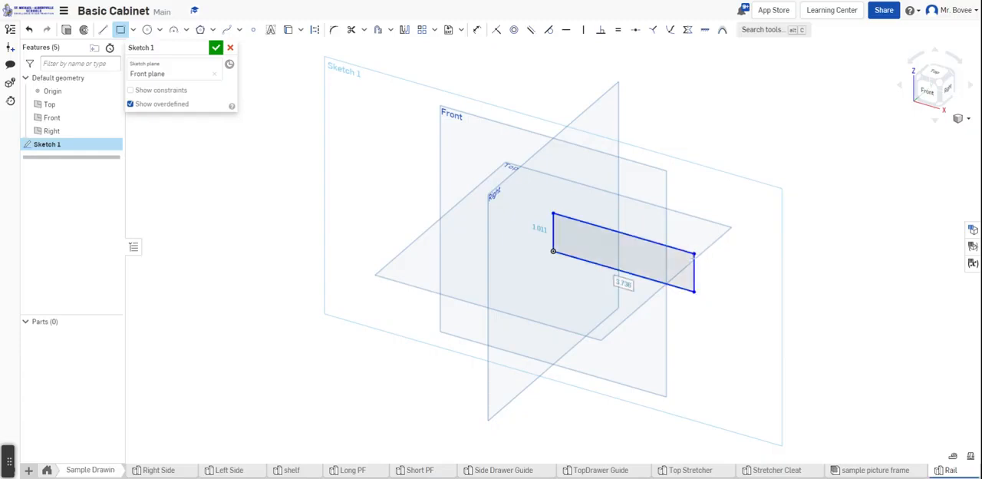
Set the rectangle's length to 12.25 in and its height to 2 in, and finish the sketch
type("12")
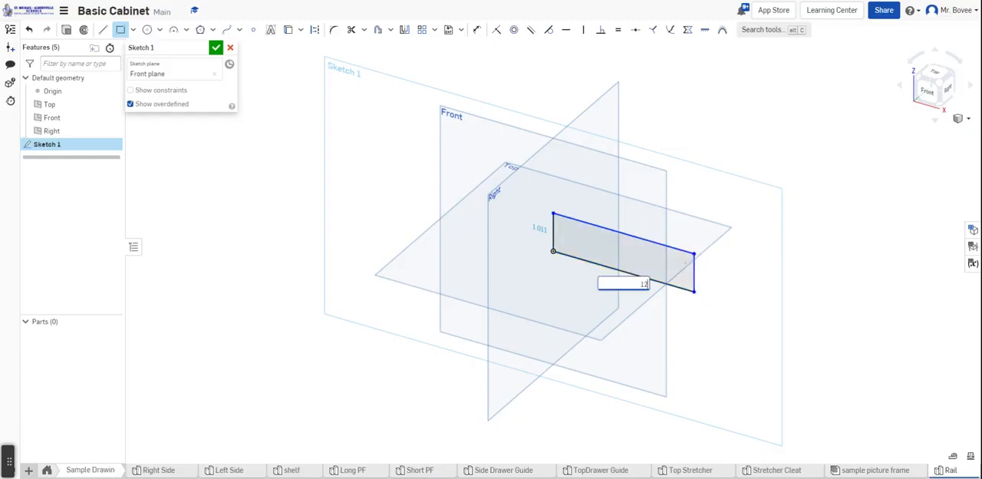
type(".25")
key("Return")
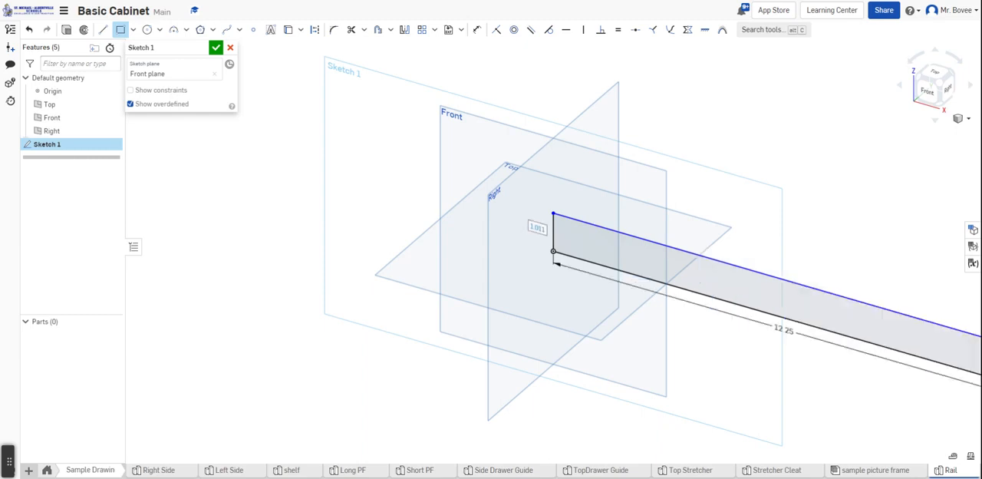
type("2")
key("Return")
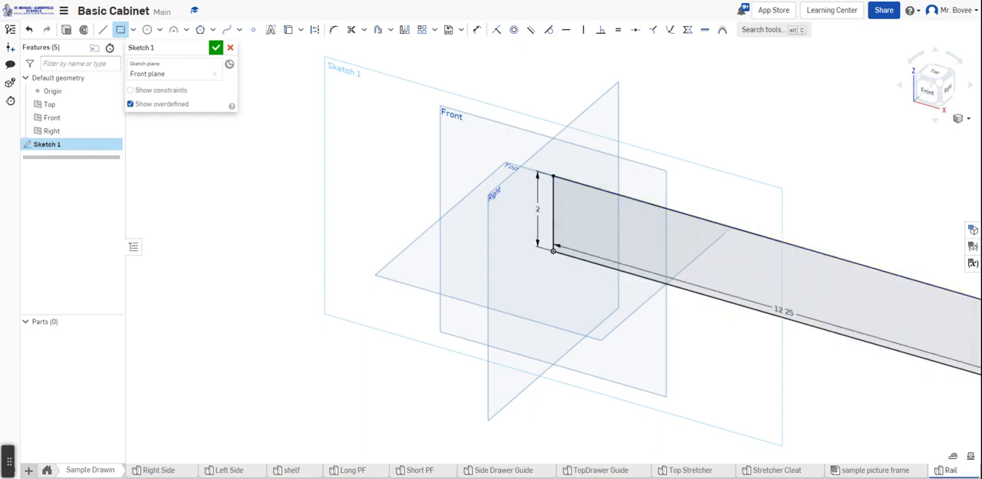
left_click(216, 47)
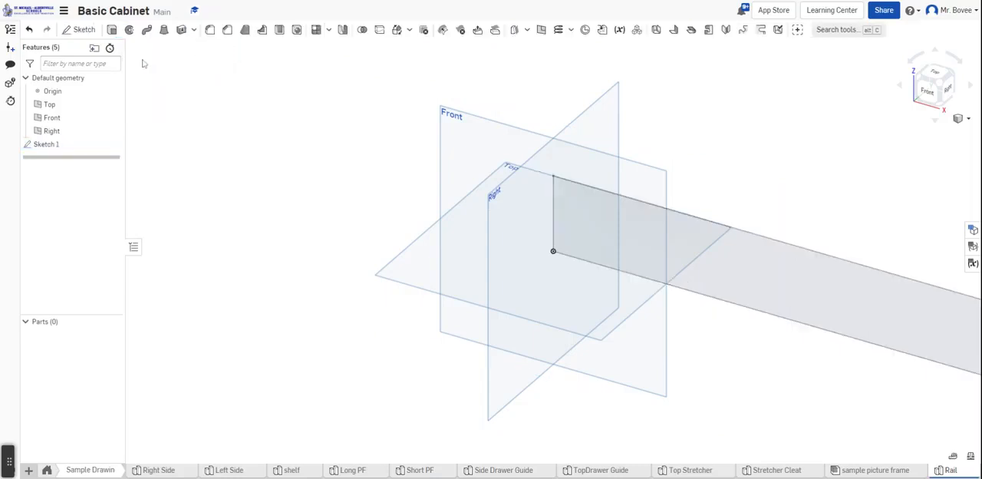
Extrude the rail rectangle as a new solid with a blind depth of 1 in
key("shift+e")
left_click(818, 319)
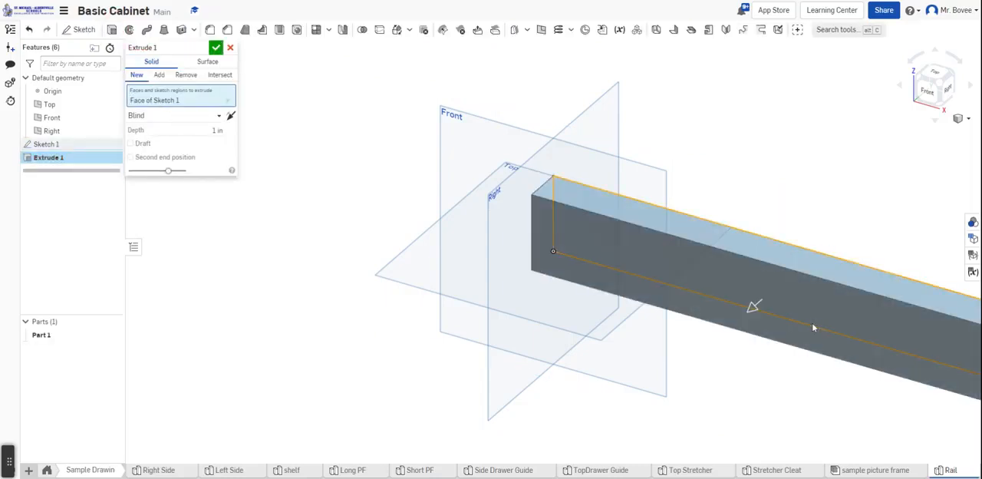
left_click(216, 49)
Change the rail part's appearance to the orange-red colour DF7251
right_click(715, 279)
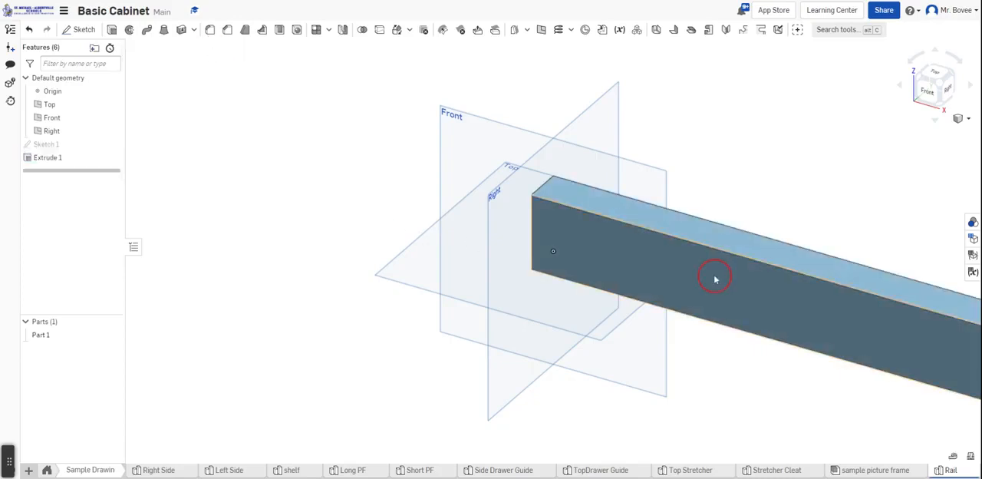
left_click(771, 298)
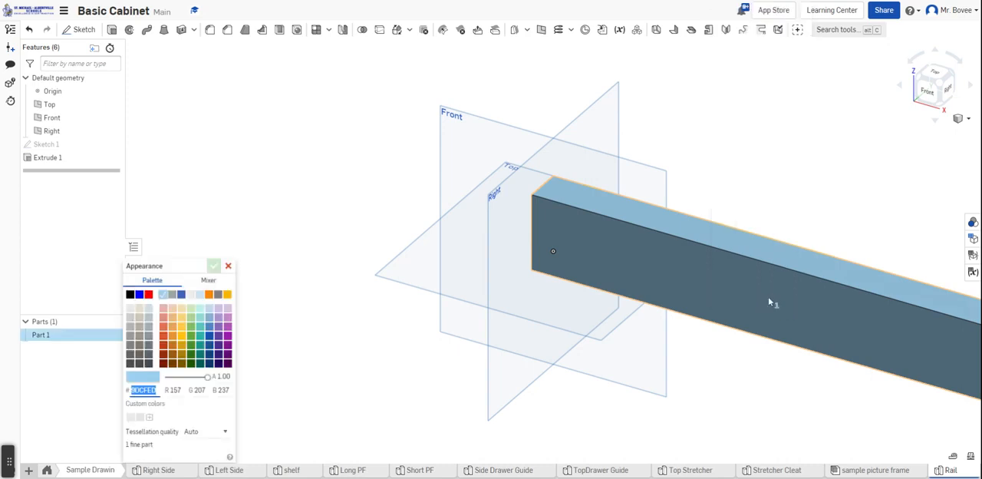
left_click(163, 332)
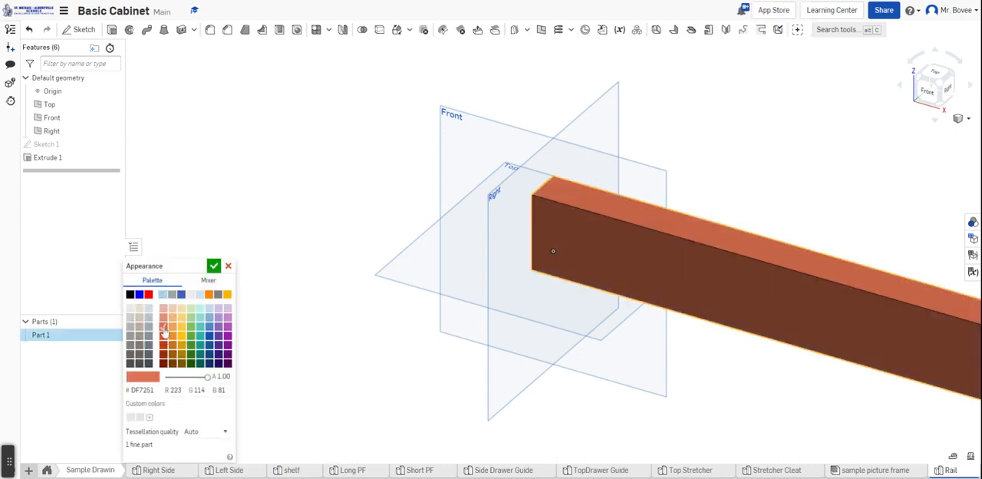
left_click(213, 265)
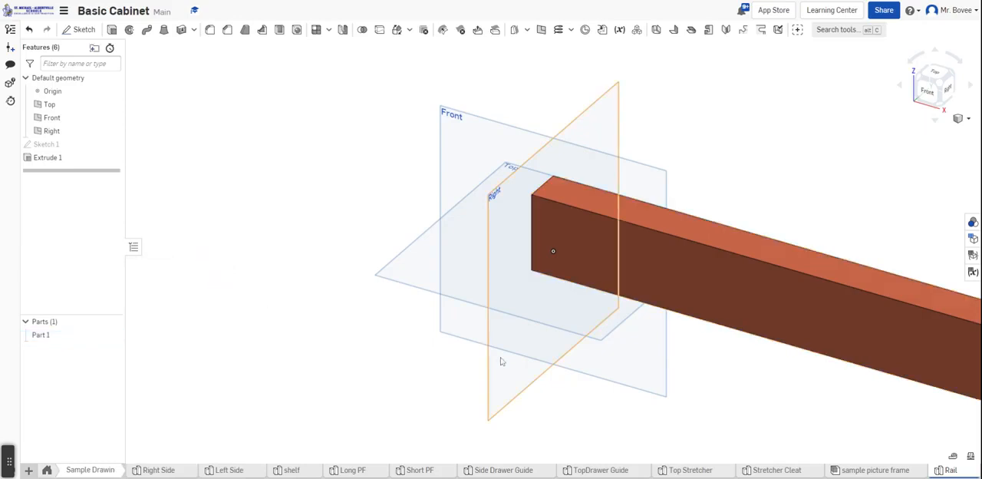
scroll(360, 361, "down", 1)
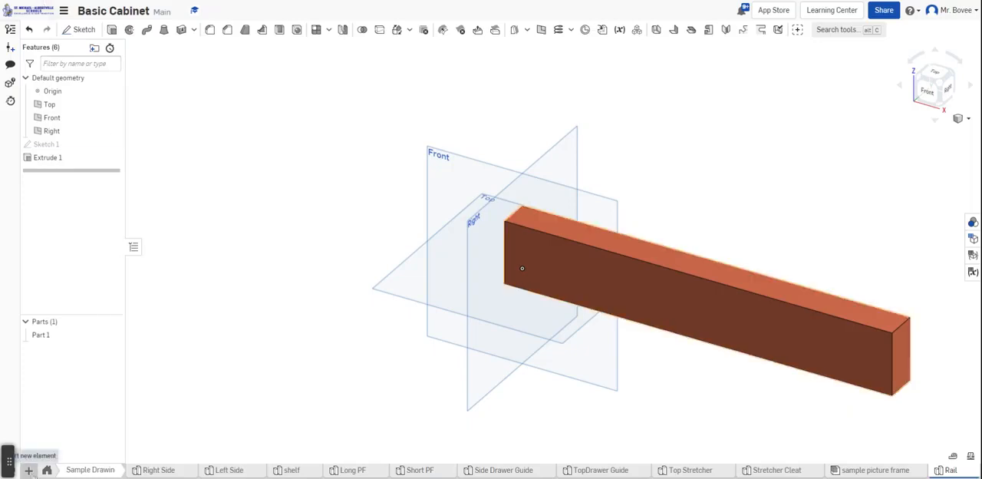
Create a new part studio and rename it Style
left_click(28, 471)
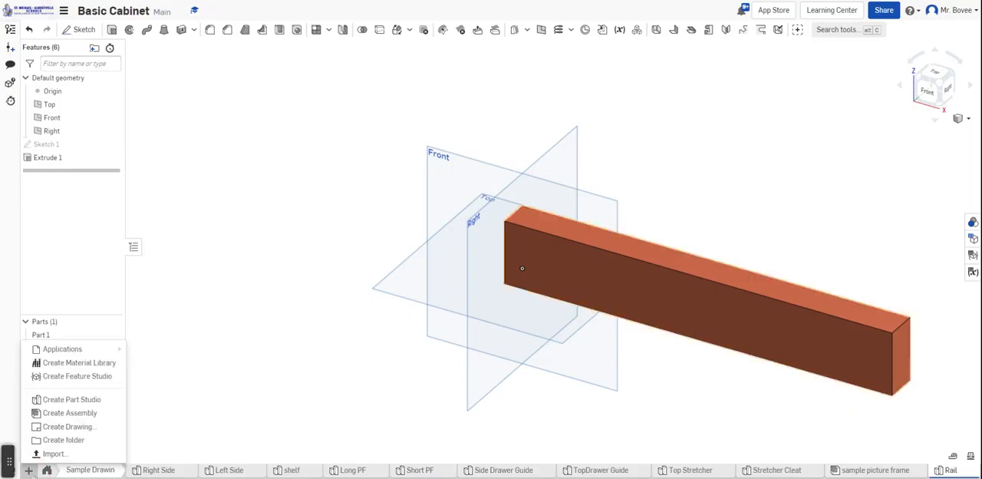
left_click(58, 400)
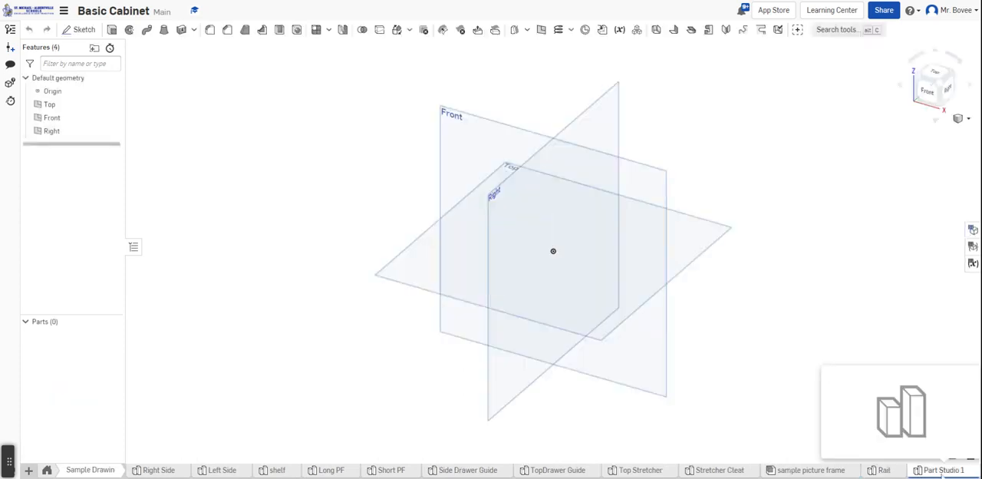
right_click(942, 474)
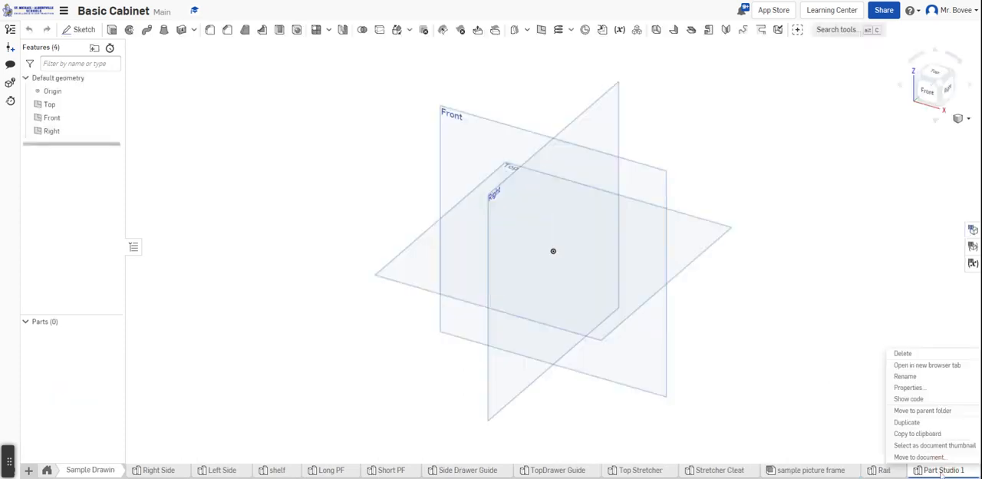
left_click(919, 378)
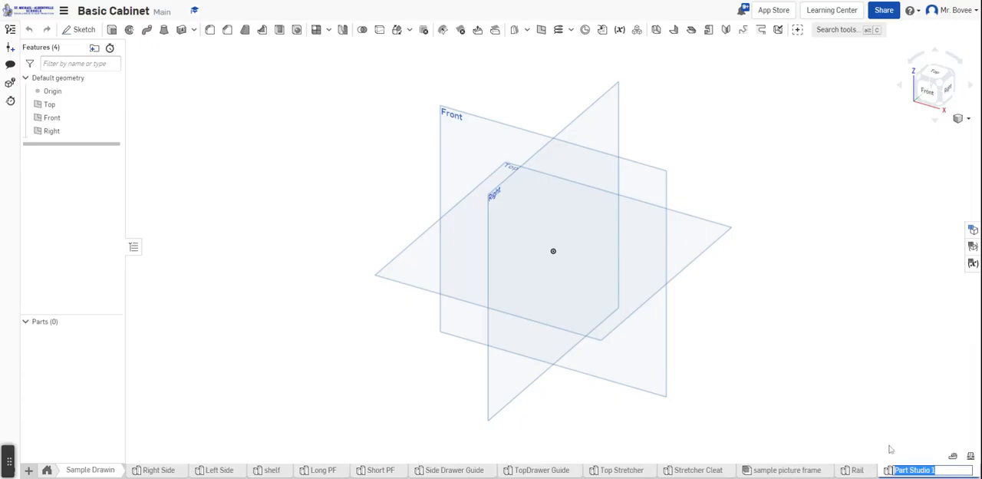
type("Style")
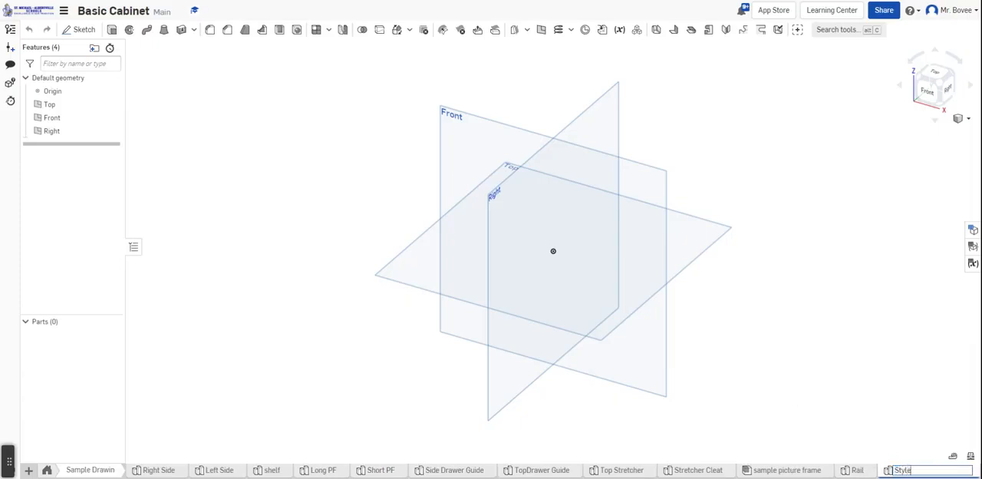
key("Return")
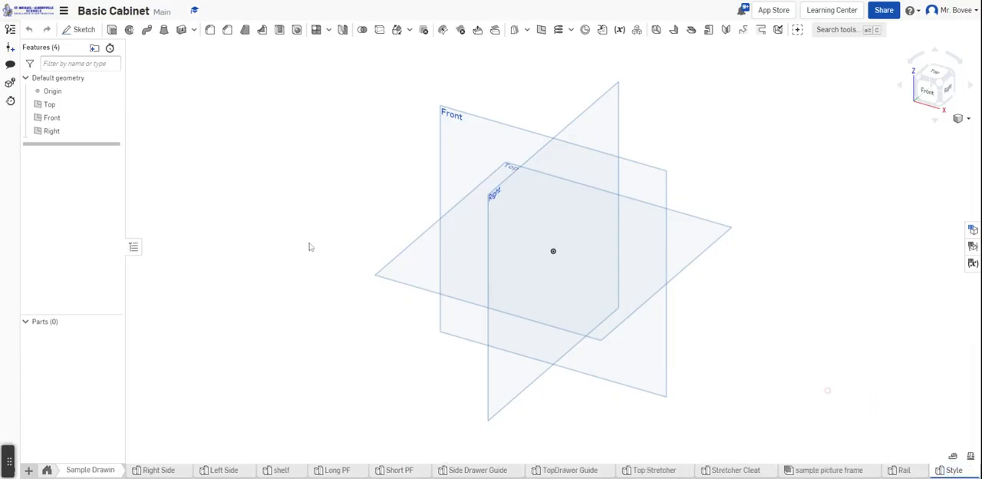
Start a sketch on the Front plane and draw an upright corner rectangle from the origin, about 0.5 by 4.9 in
left_click(477, 153)
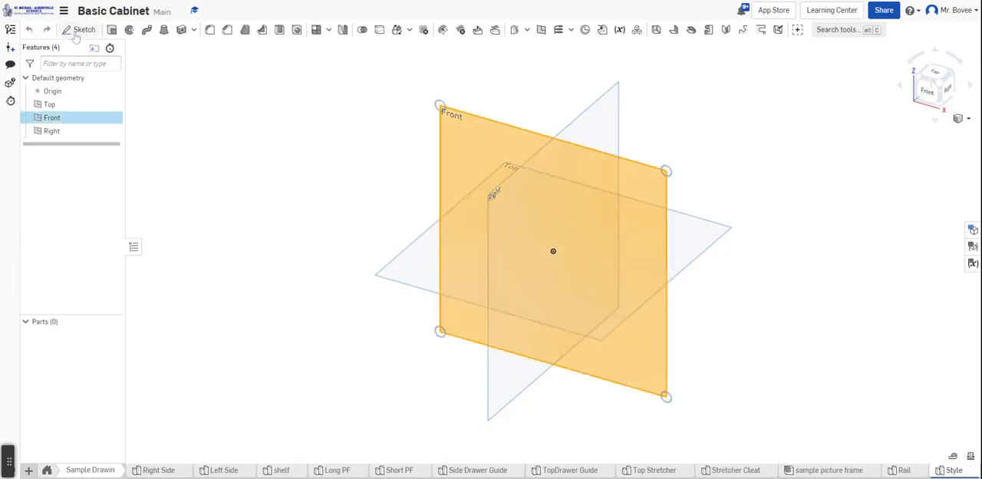
left_click(77, 31)
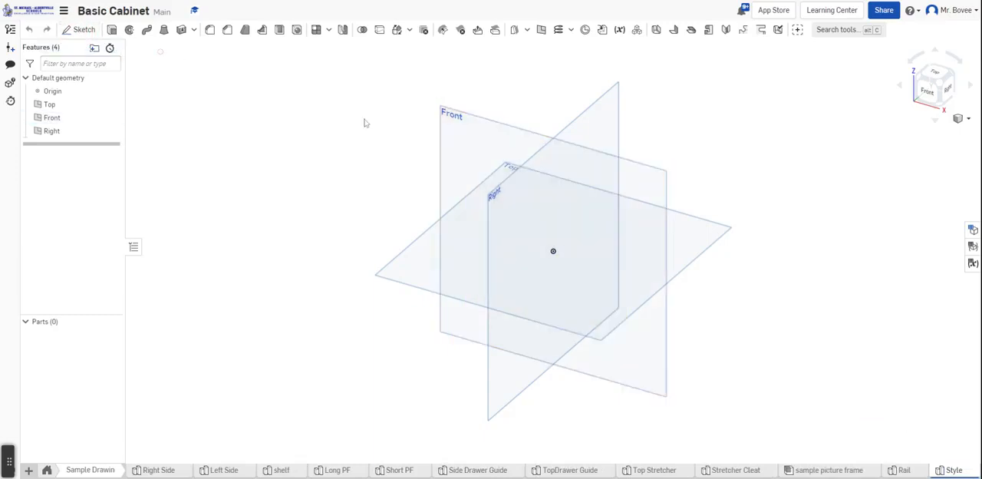
left_click(460, 149)
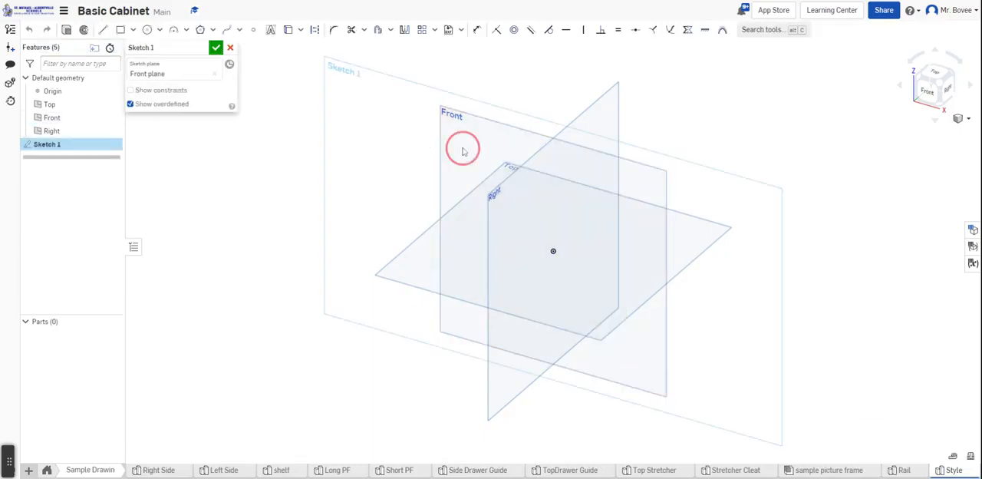
left_click(120, 32)
key("g")
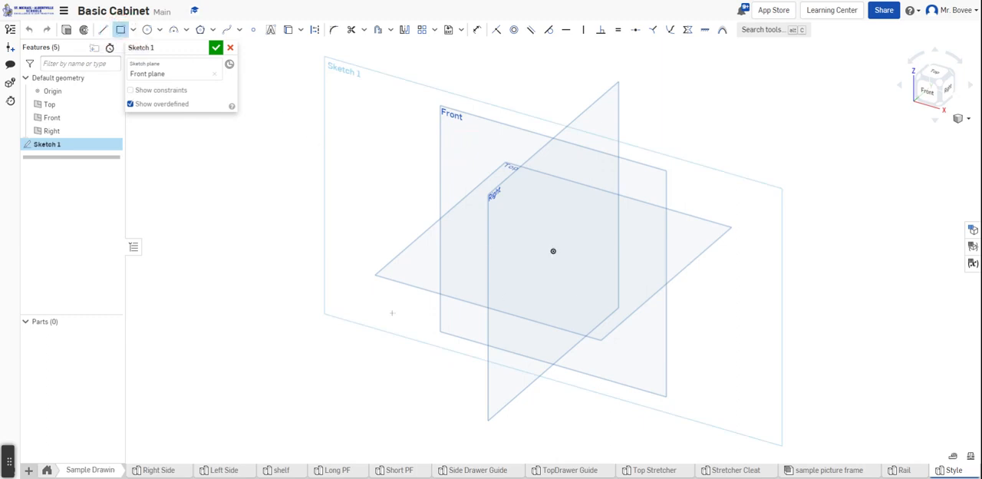
left_click(553, 251)
left_click(574, 72)
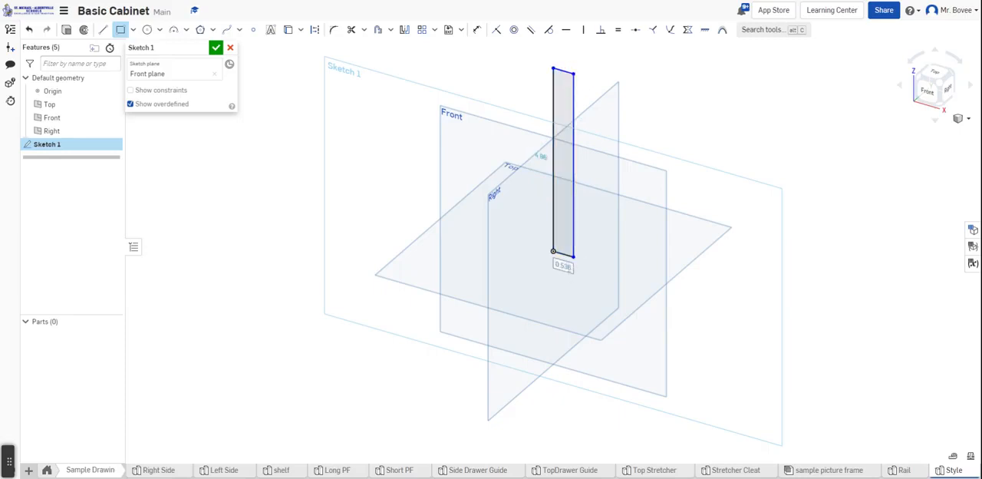
left_click(573, 256)
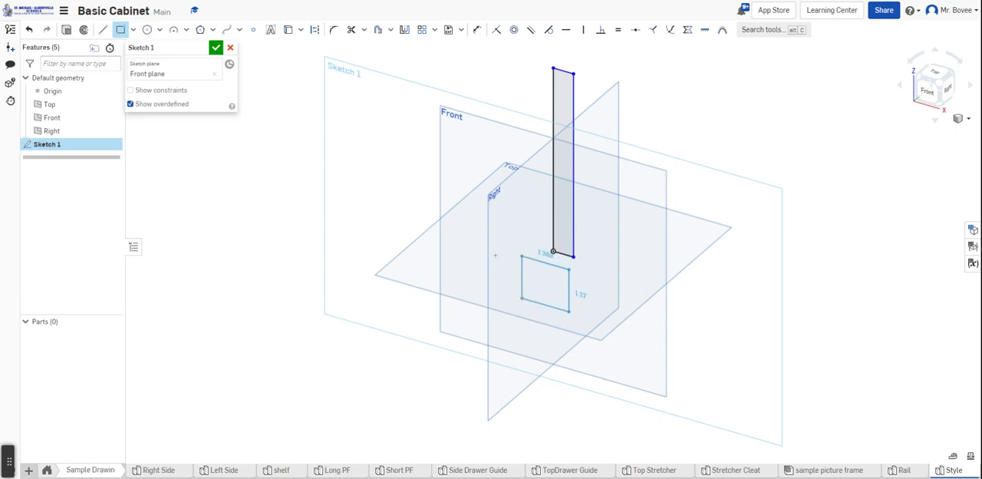
left_click(521, 302)
right_click(522, 301)
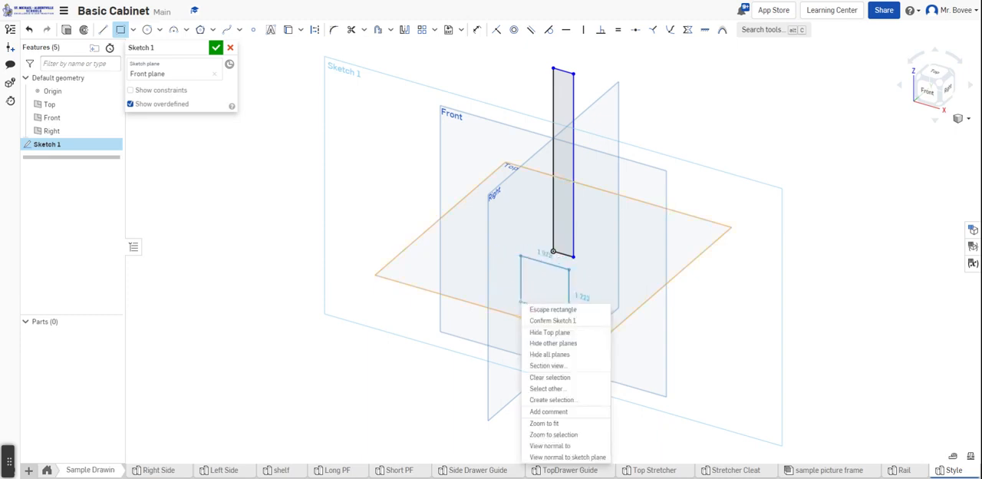
left_click(555, 309)
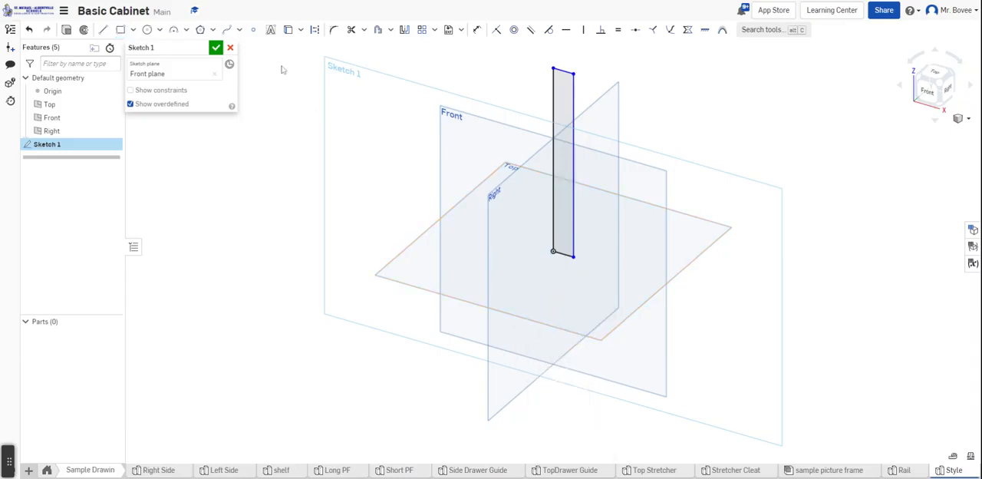
Dimension the bottom edge of the rectangle to a width of 2 in
left_click(477, 30)
left_click(563, 254)
left_click(563, 284)
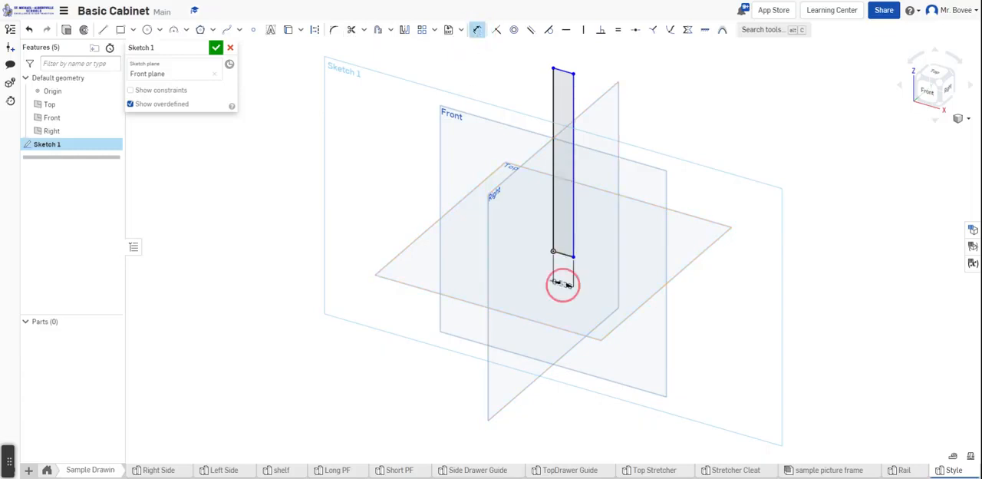
type("2")
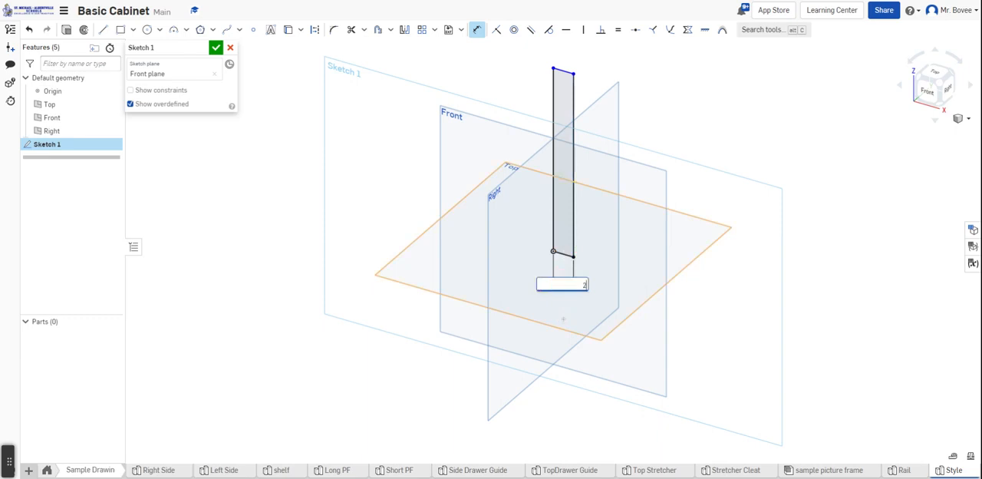
key("Return")
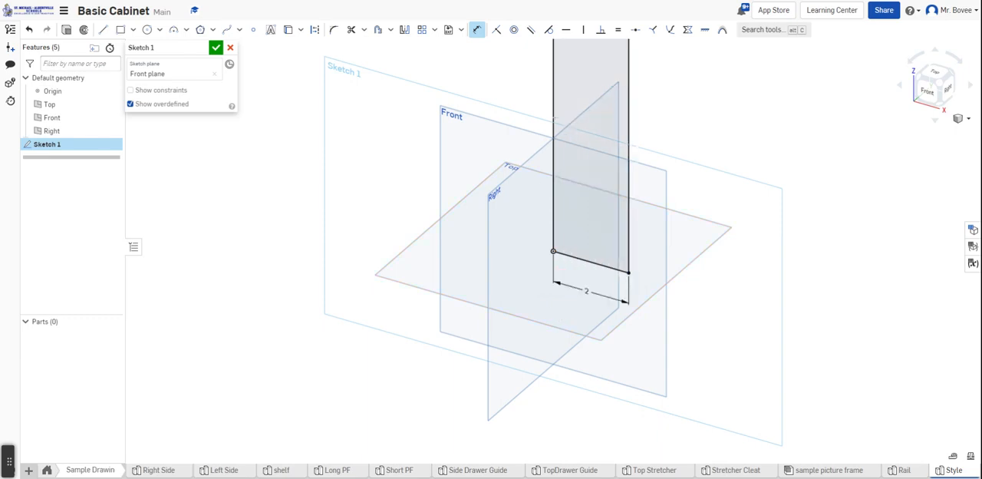
Dimension the rectangle's height to 23 in and finish the sketch
left_click(555, 116)
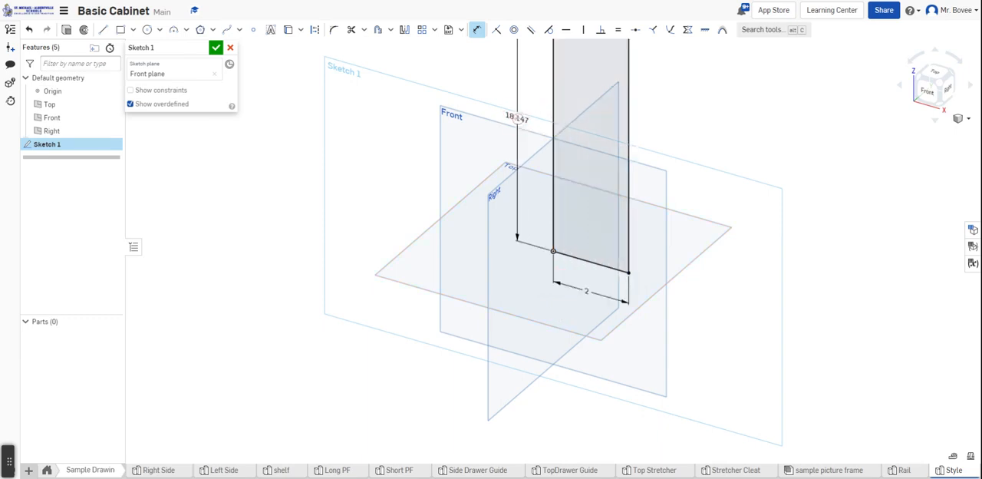
left_click(527, 132)
type("23")
key("Return")
scroll(529, 260, "down", 3)
scroll(528, 260, "down", 3)
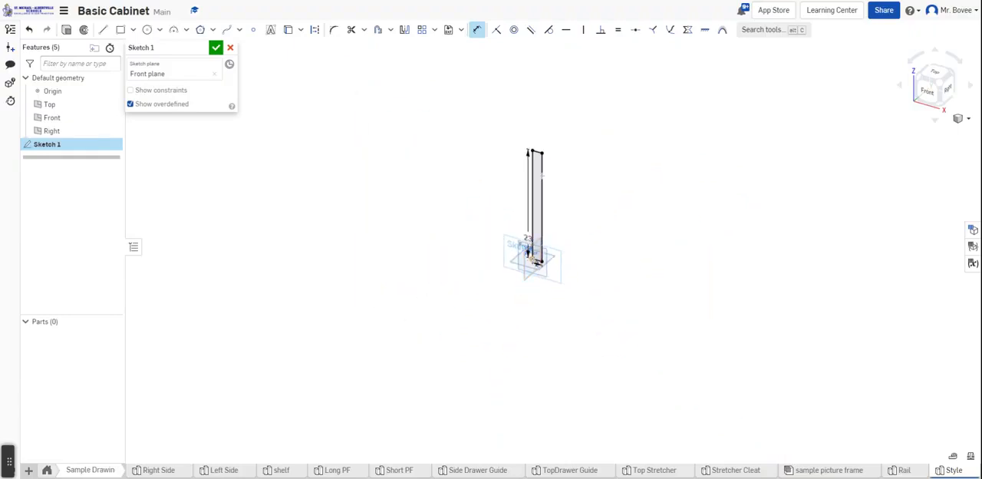
scroll(504, 156, "up", 5)
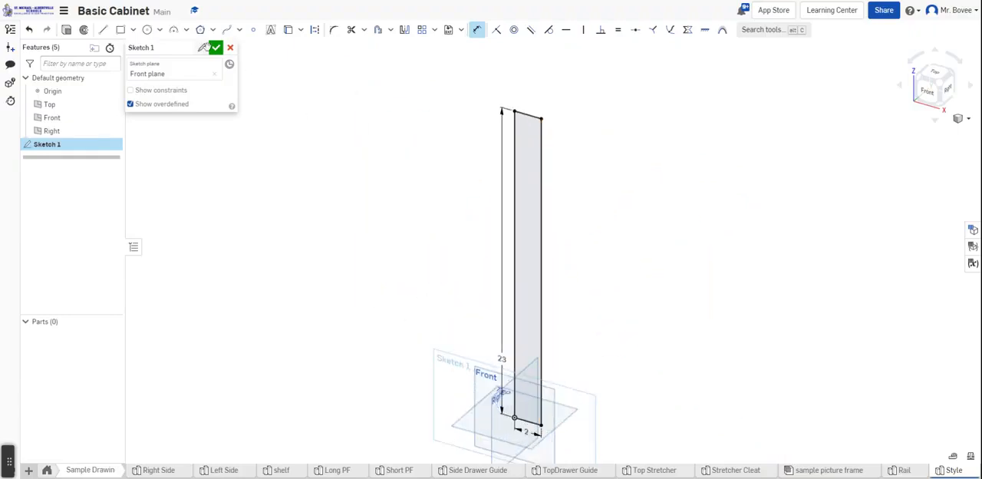
left_click(217, 49)
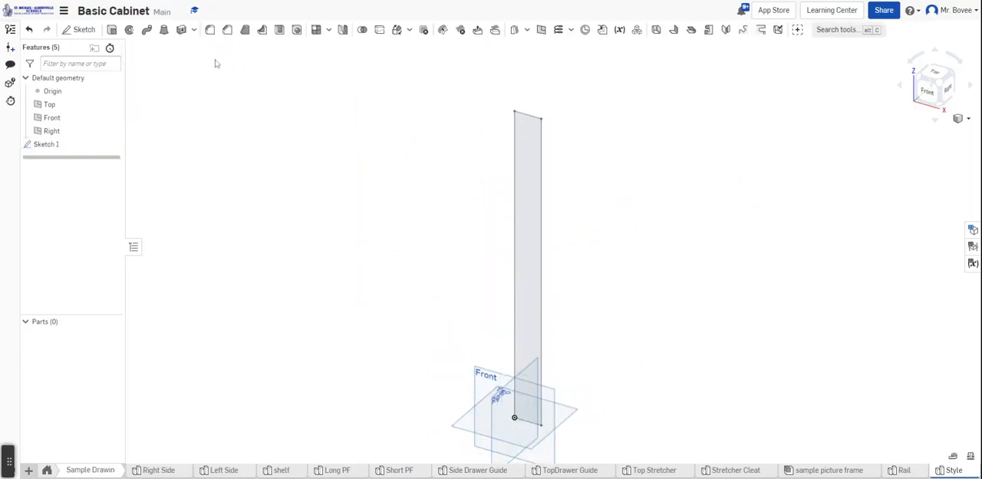
Extrude the upright rectangle as a new solid with a blind depth of 0.875 in
left_click(113, 31)
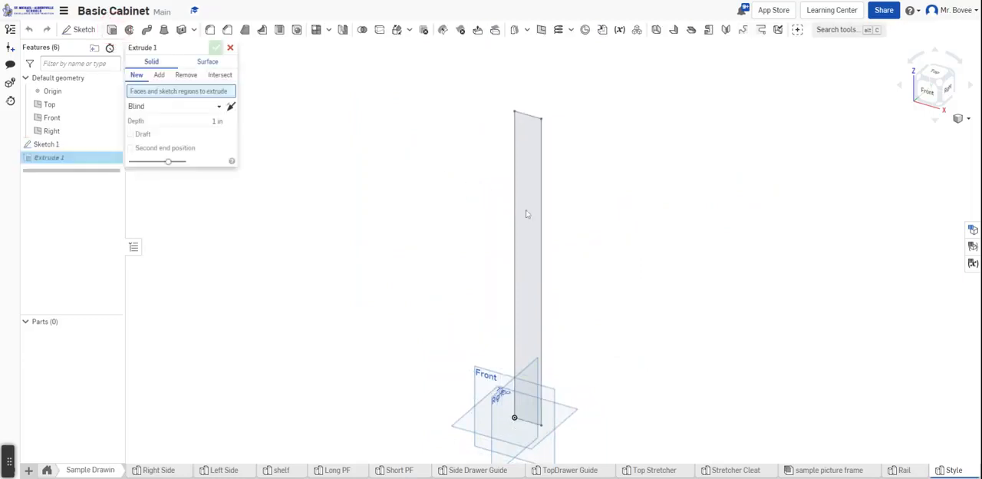
left_click(526, 212)
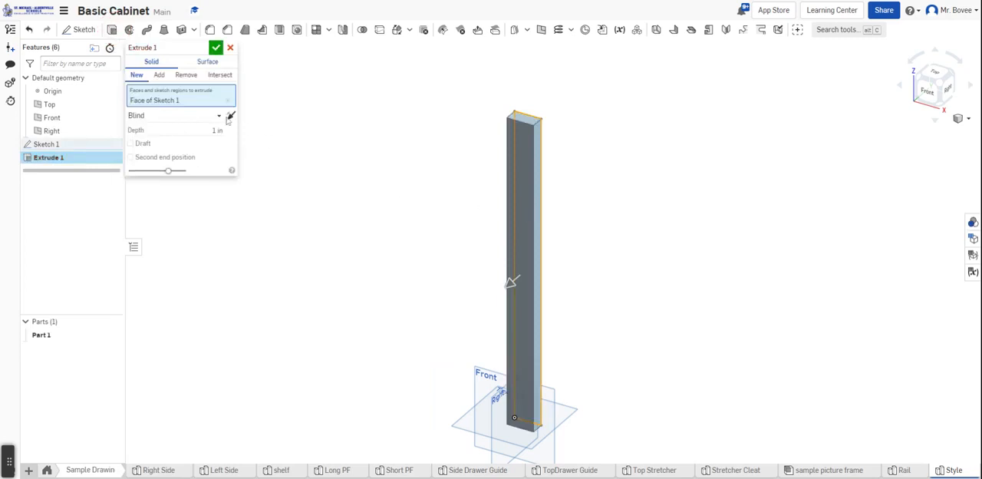
left_click(217, 130)
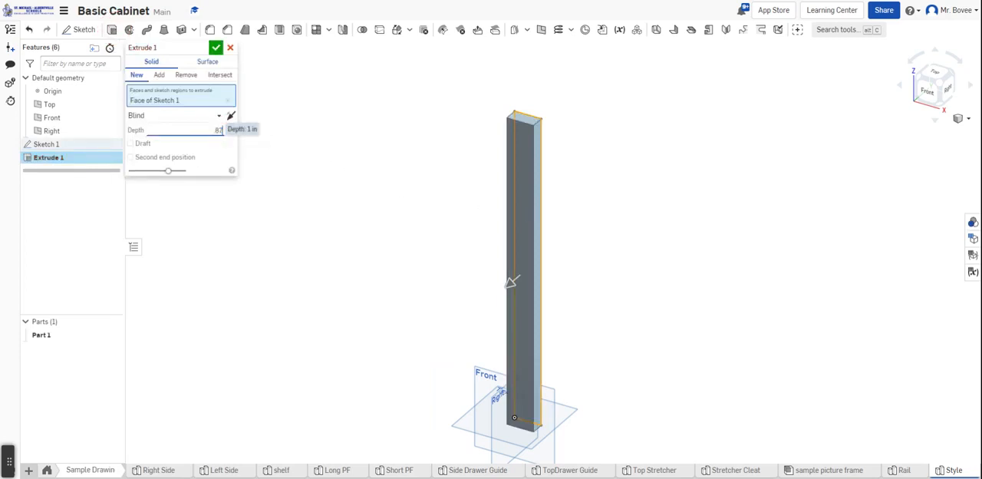
type(".875")
key("Return")
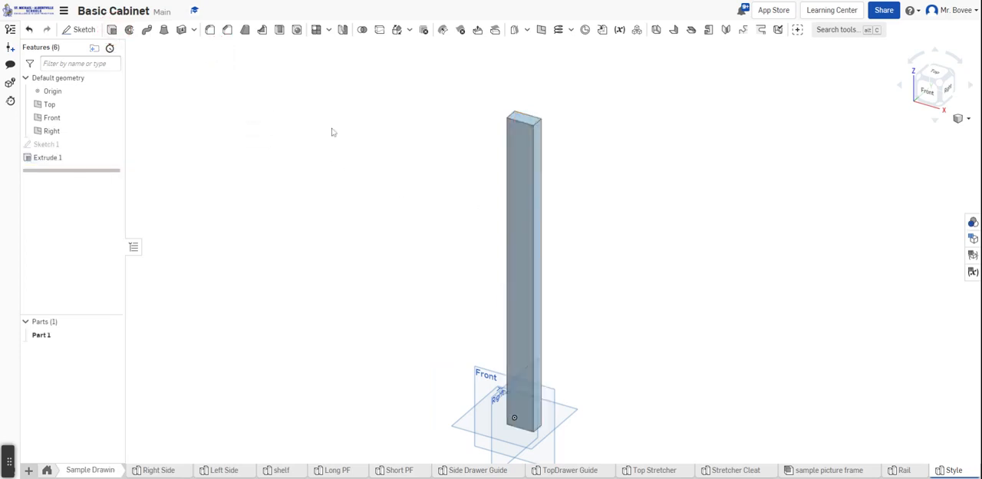
Change the Style part's appearance to the dark red-brown colour BA401B
right_click(524, 159)
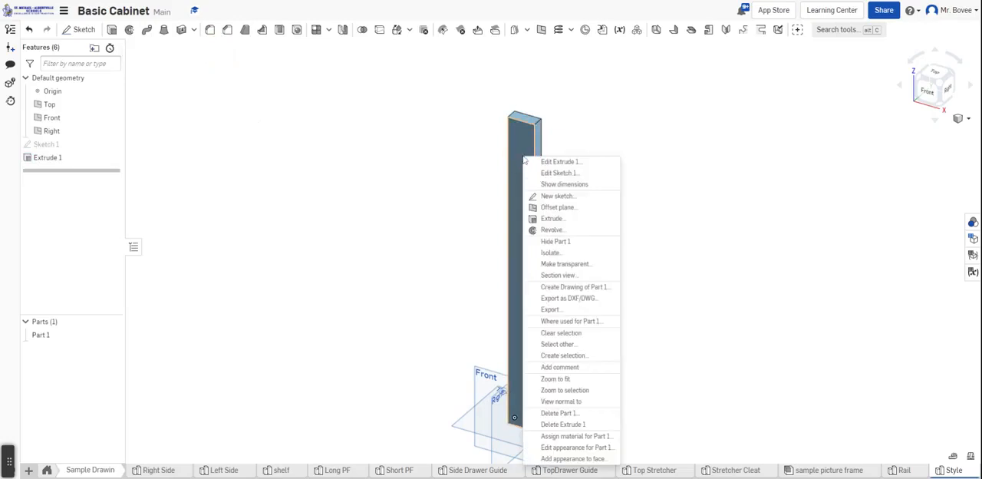
left_click(574, 448)
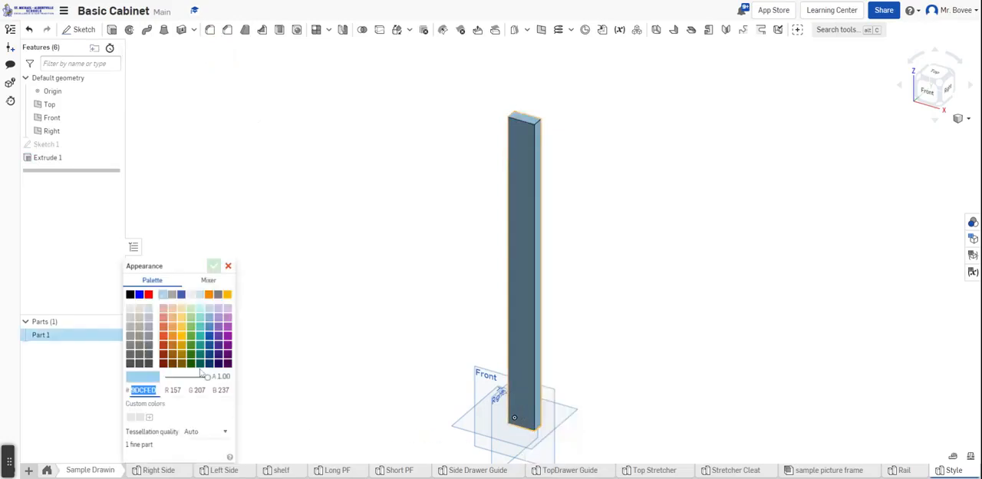
left_click(163, 346)
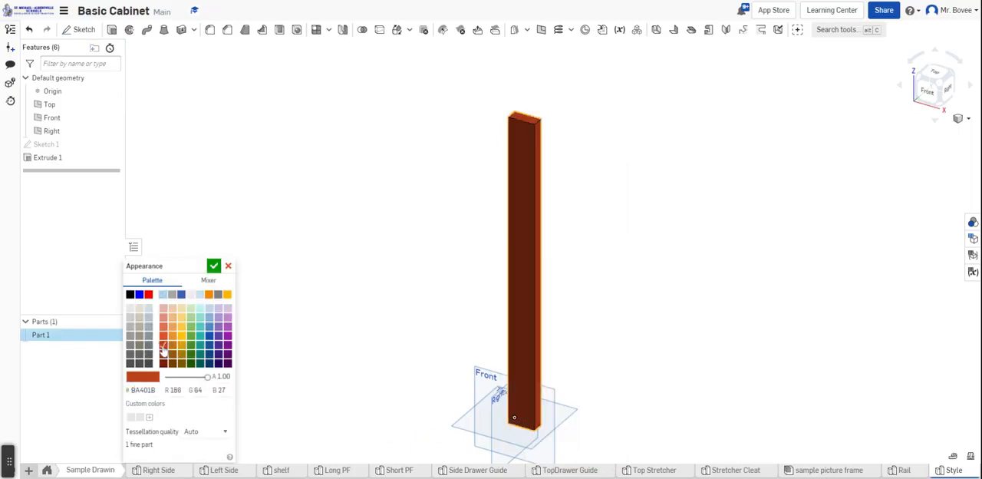
left_click(214, 266)
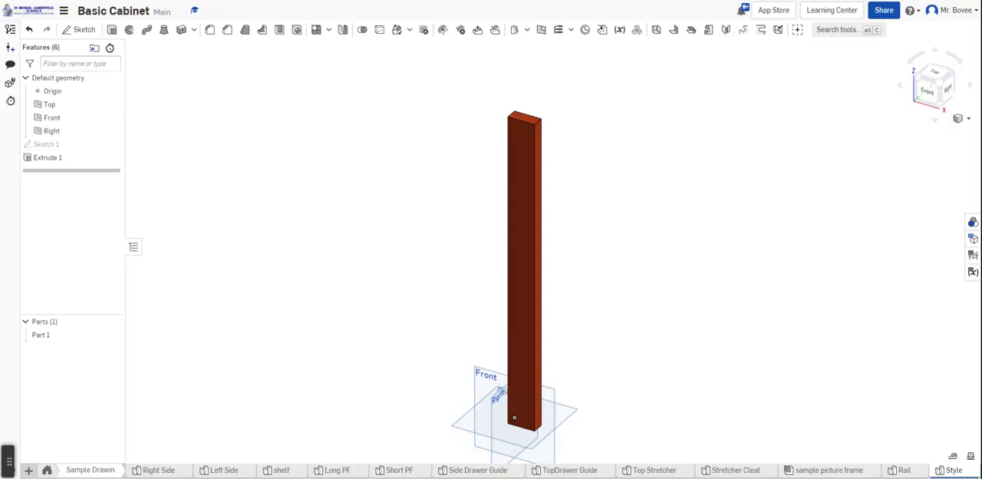
Create a new assembly and insert three instances of the Rail part
left_click(29, 471)
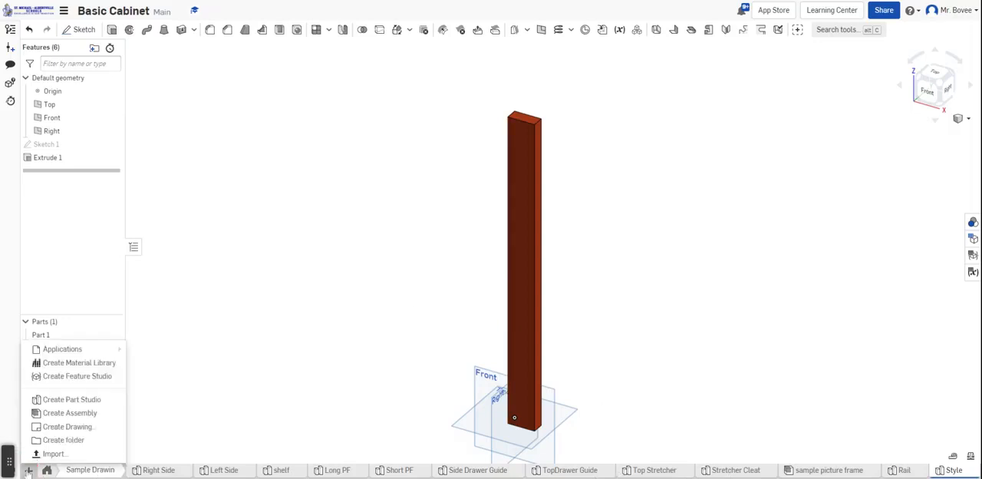
left_click(54, 412)
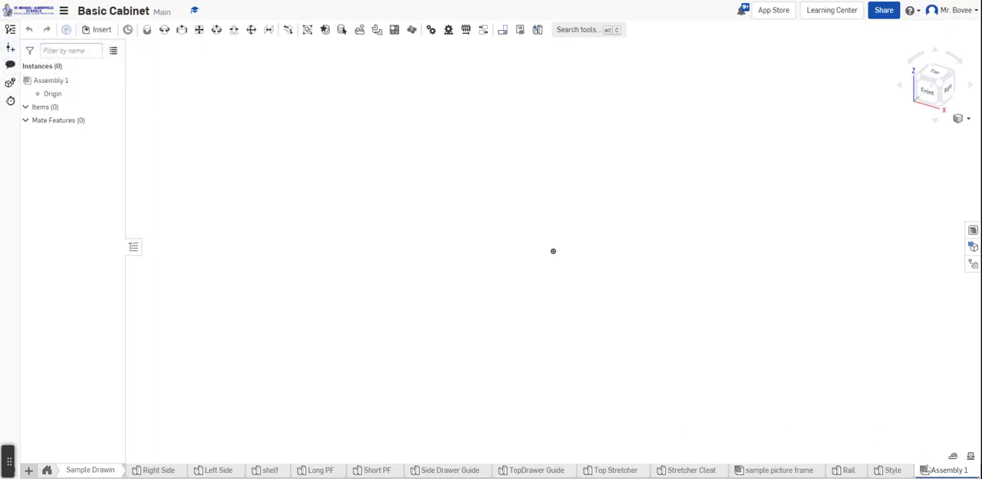
left_click(99, 29)
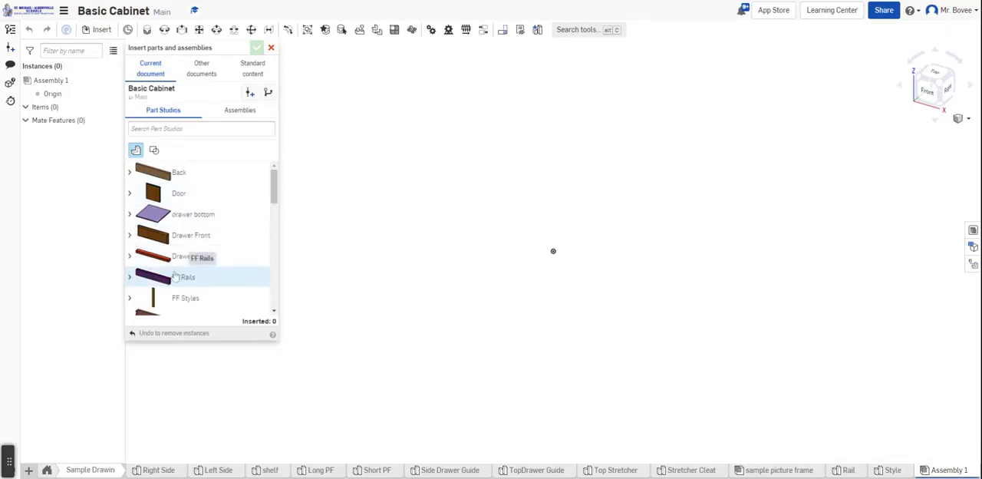
left_click_drag(273, 192, 274, 247)
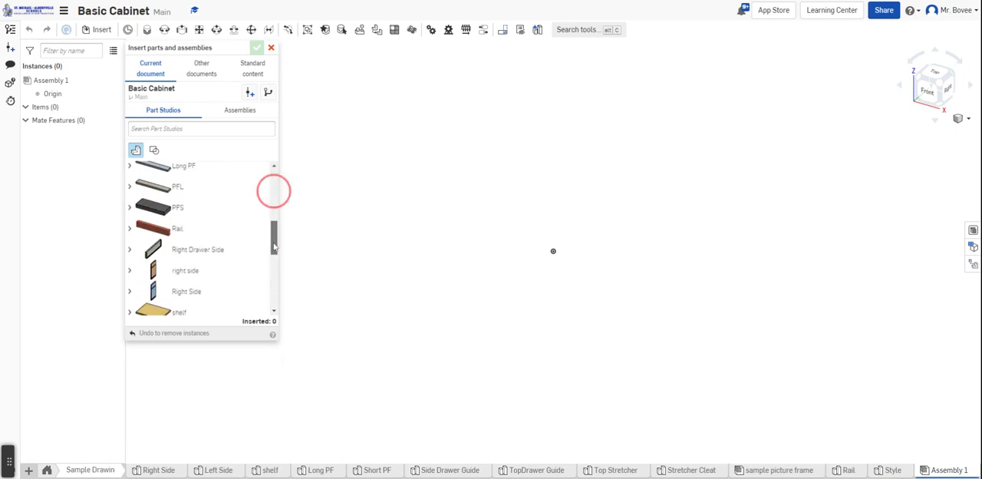
left_click(168, 230)
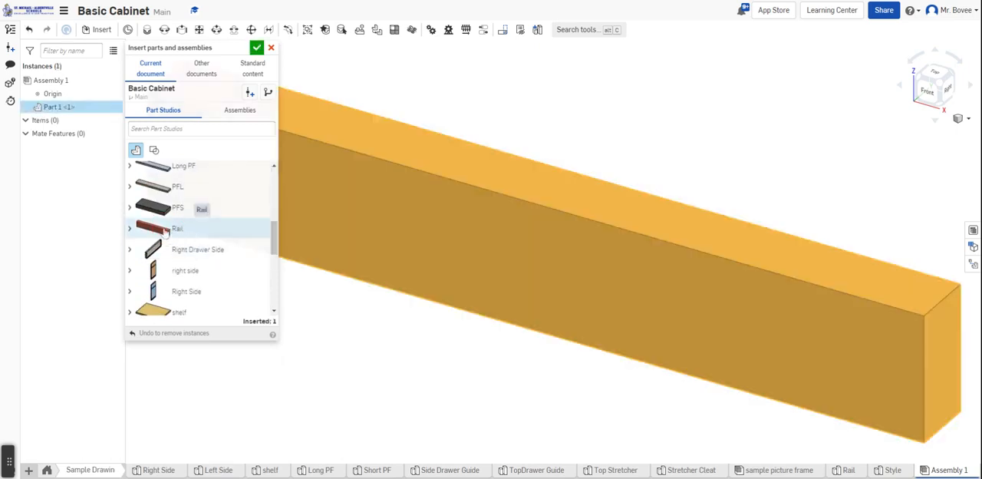
left_click(164, 230)
left_click(165, 230)
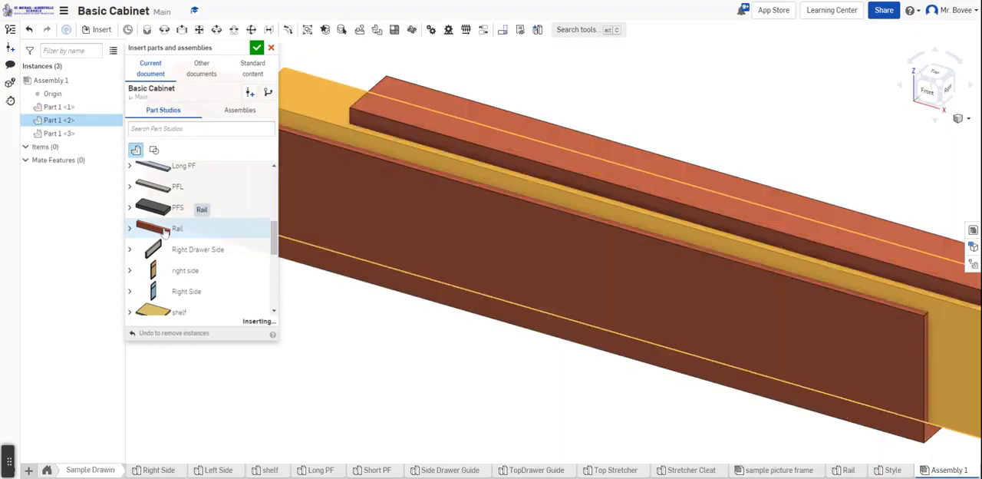
middle_click_drag(761, 271, 751, 185)
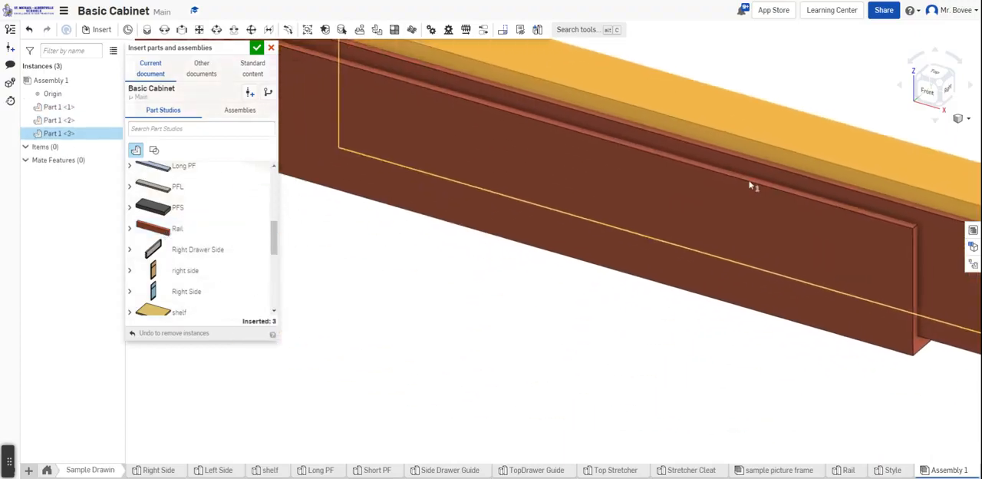
left_click(399, 265)
Insert two instances of the Style part into the assembly and finish inserting
scroll(206, 274, "down", 2)
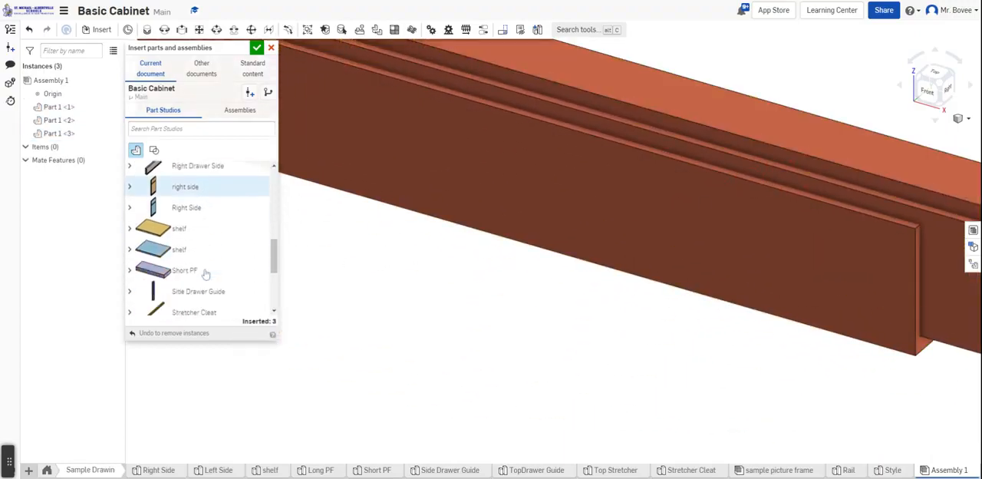
scroll(206, 274, "down", 1)
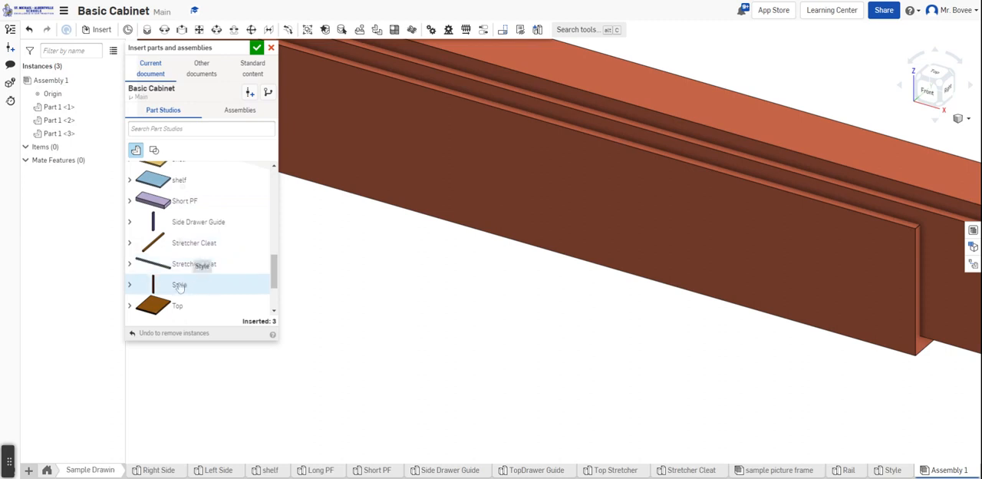
left_click(180, 285)
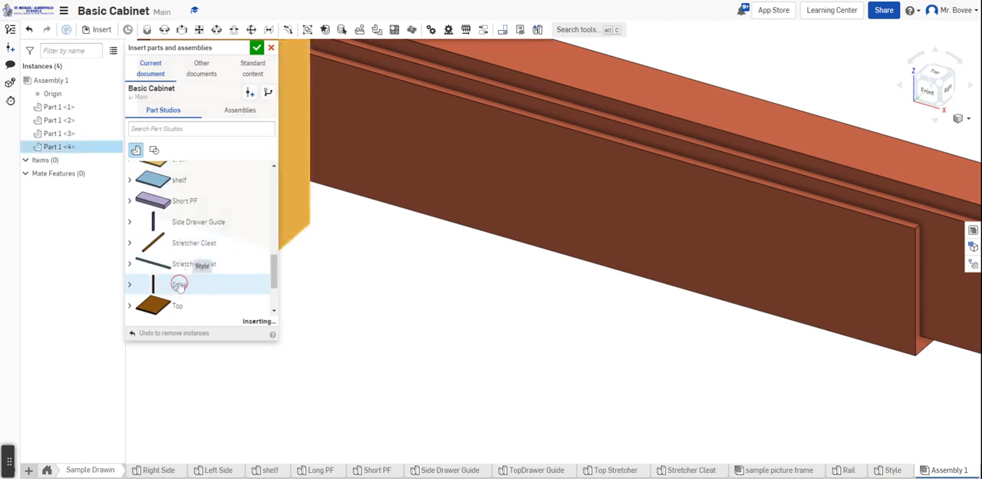
left_click(179, 285)
left_click(488, 255)
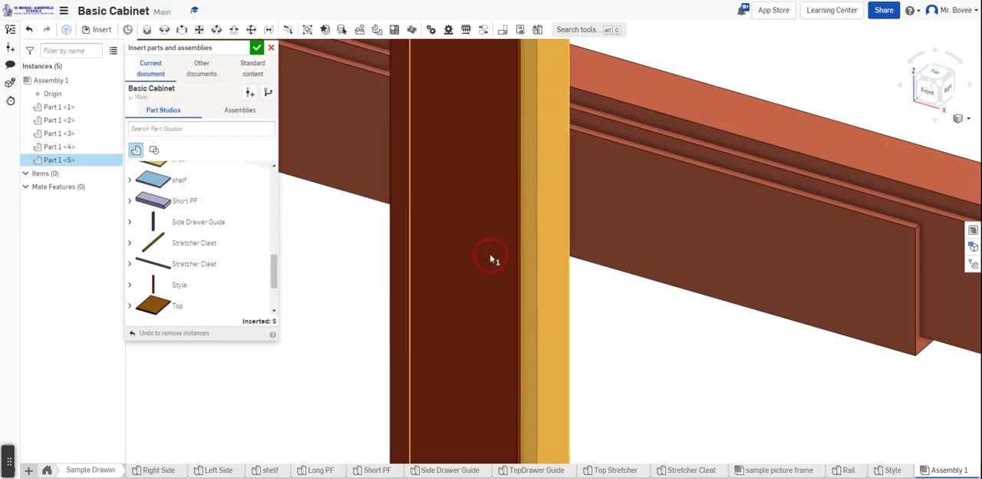
scroll(422, 282, "down", 5)
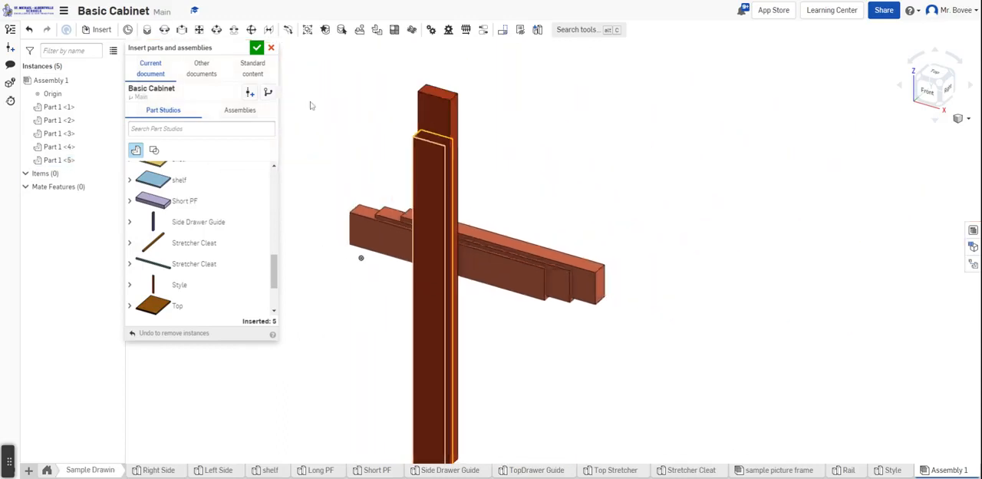
left_click(257, 47)
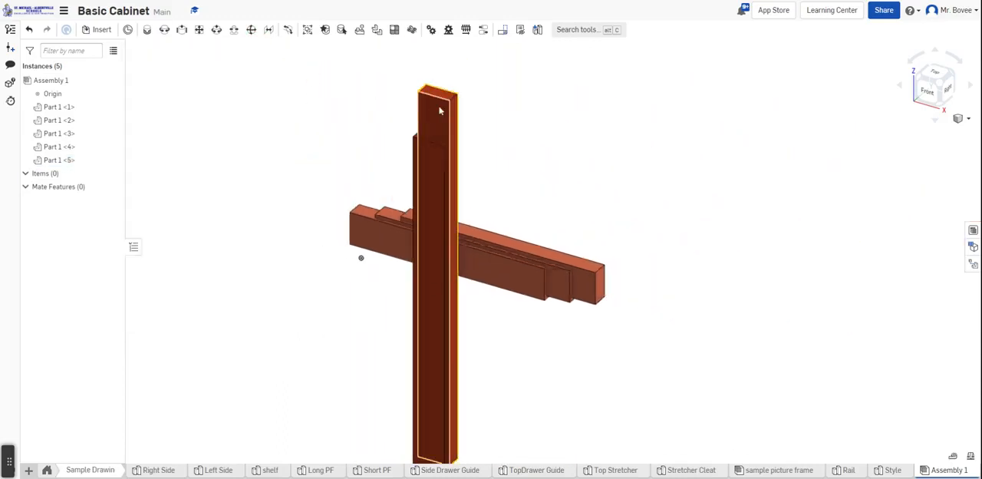
Move one style well to the right of the other parts and fix it in place
left_click_drag(459, 112, 749, 132)
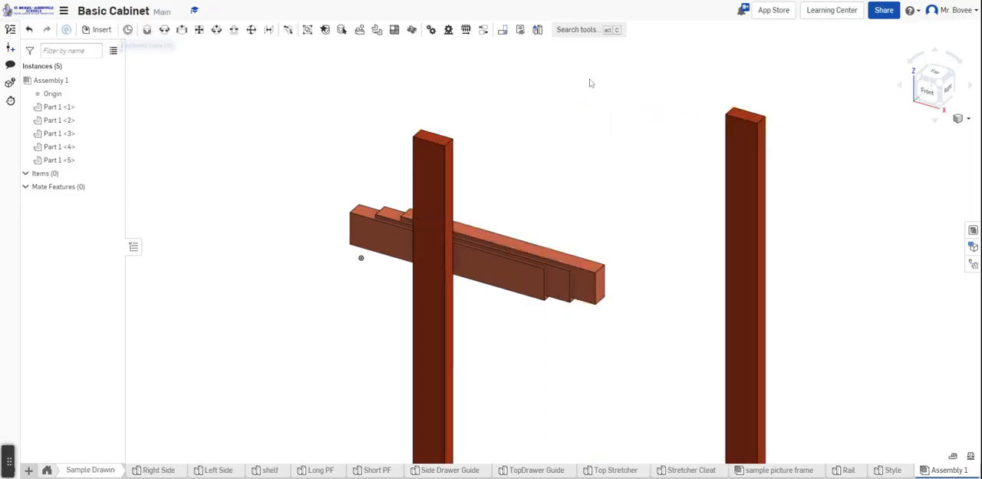
right_click(742, 134)
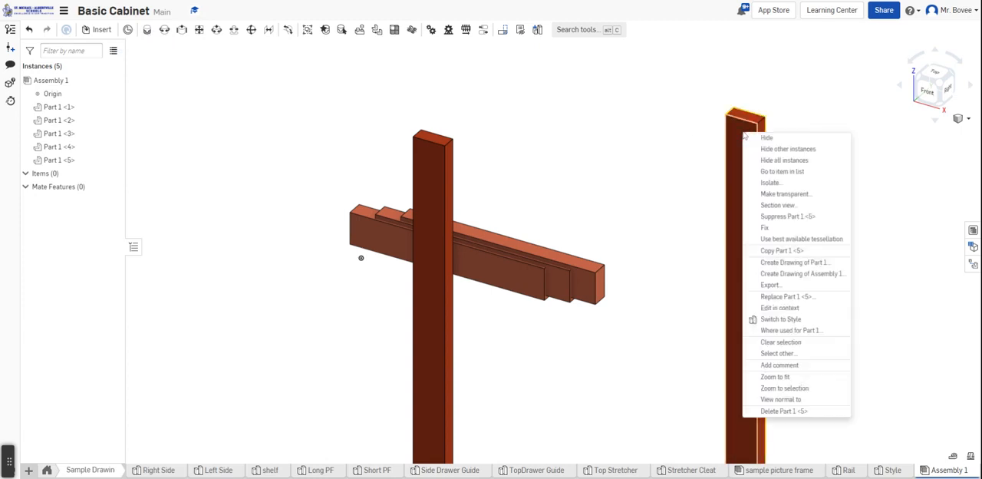
left_click(765, 229)
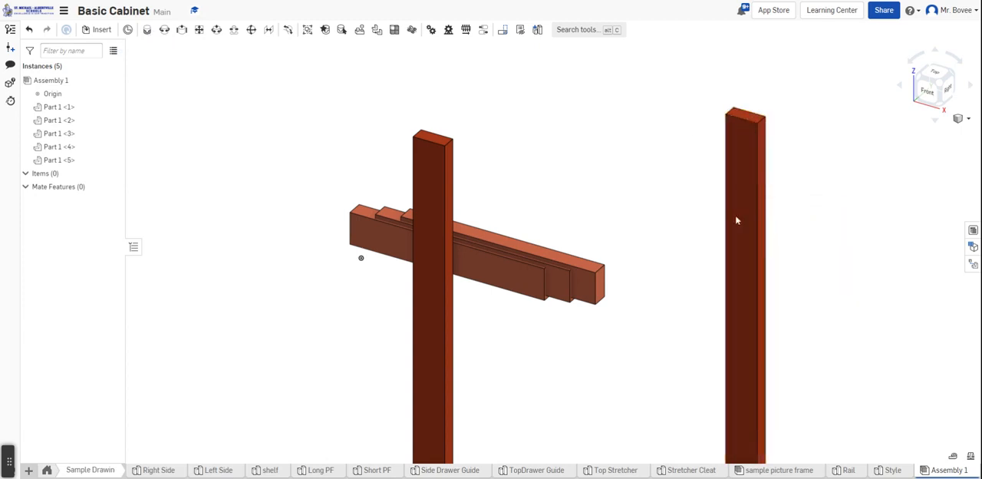
Add a Fastened mate joining one rail's upper front end corner to the fixed style's upper inner front corner
left_click(146, 32)
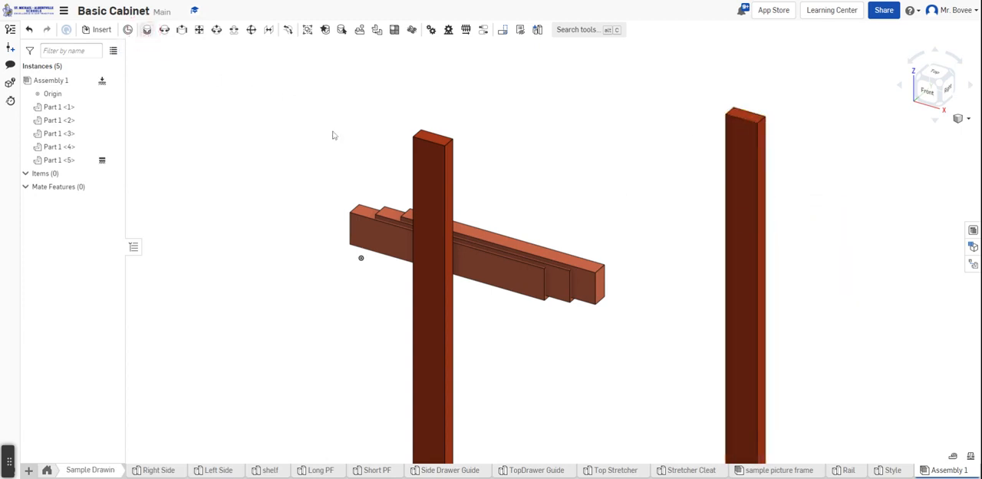
left_click(595, 274)
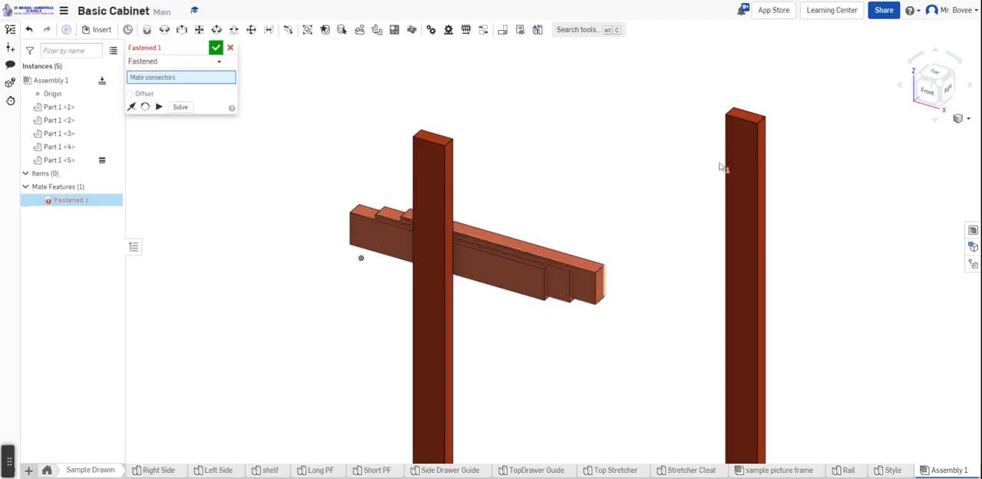
left_click(727, 117)
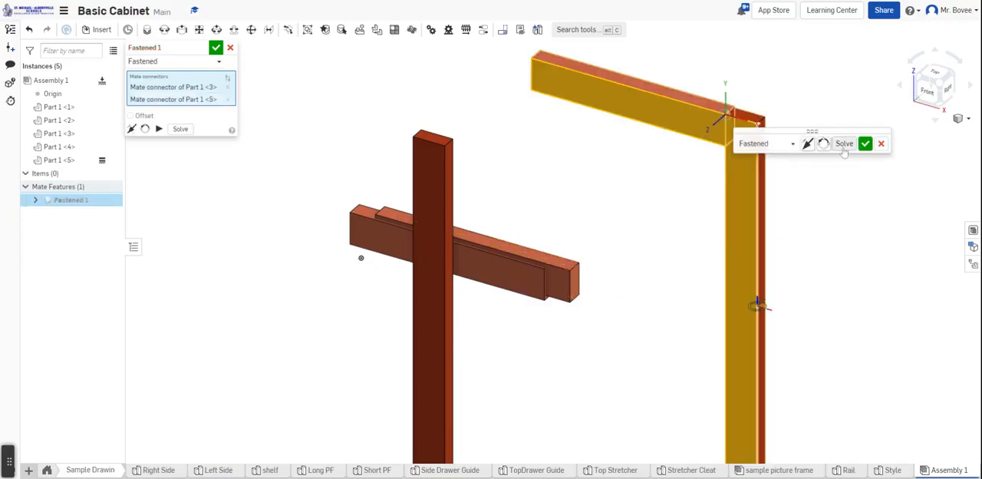
left_click(865, 143)
Examine the joint between the mated rail and style from above, and check the Style part's extrusion depth
key("m")
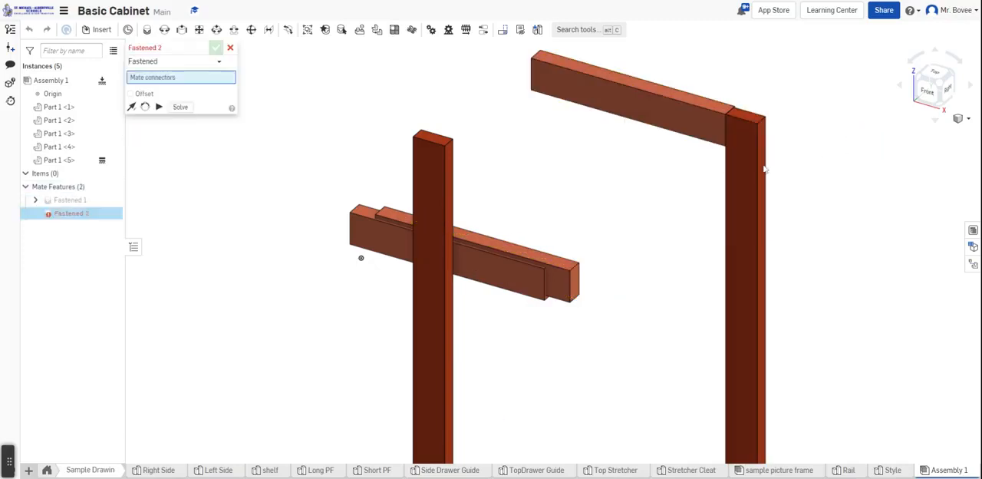
right_click_drag(742, 296, 762, 128)
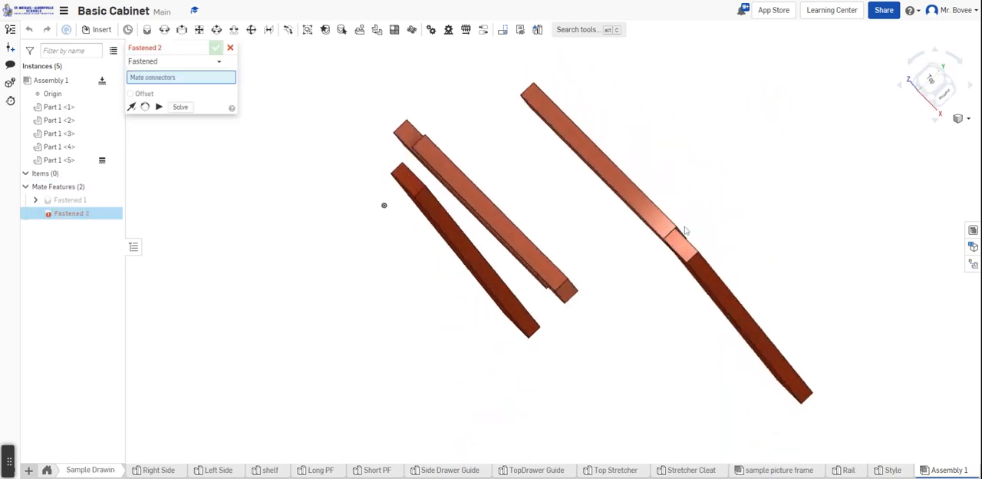
scroll(666, 233, "up", 5)
scroll(712, 217, "down", 5)
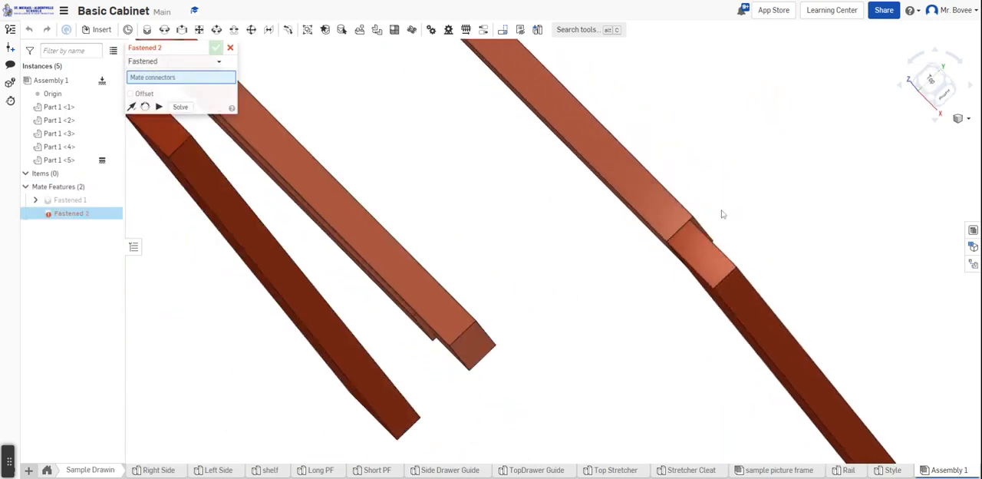
right_click_drag(742, 187, 768, 163)
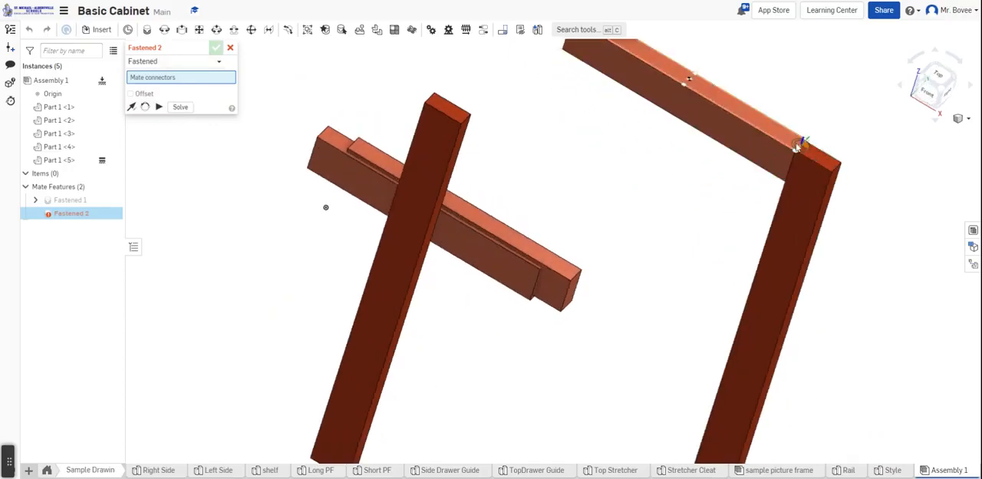
left_click(892, 470)
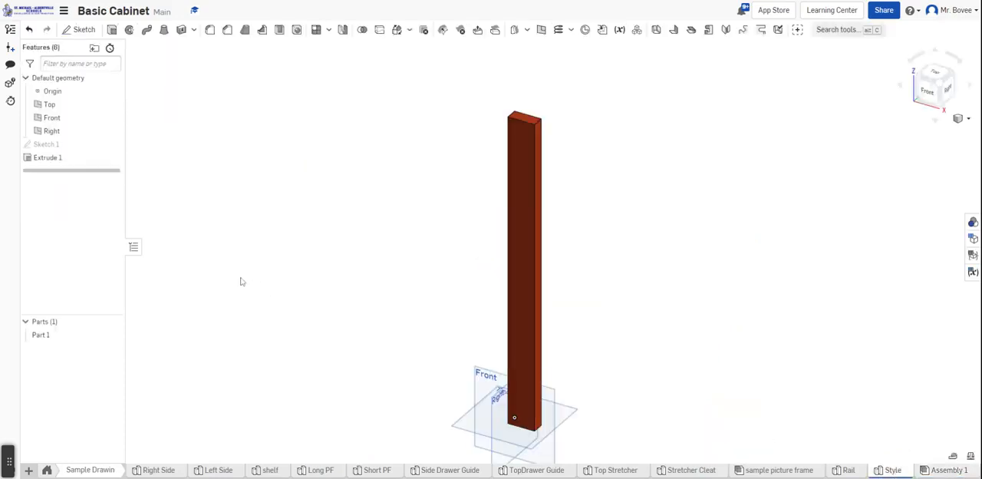
double_click(44, 158)
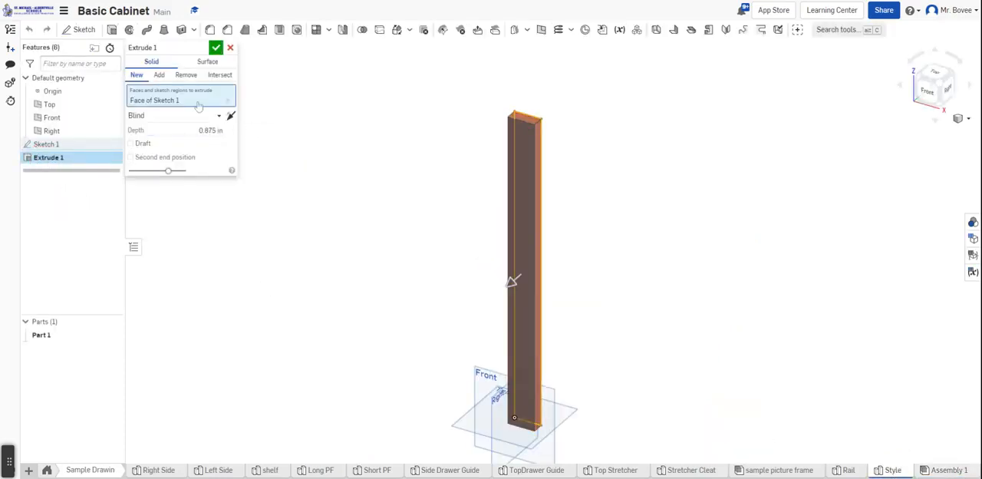
left_click(216, 48)
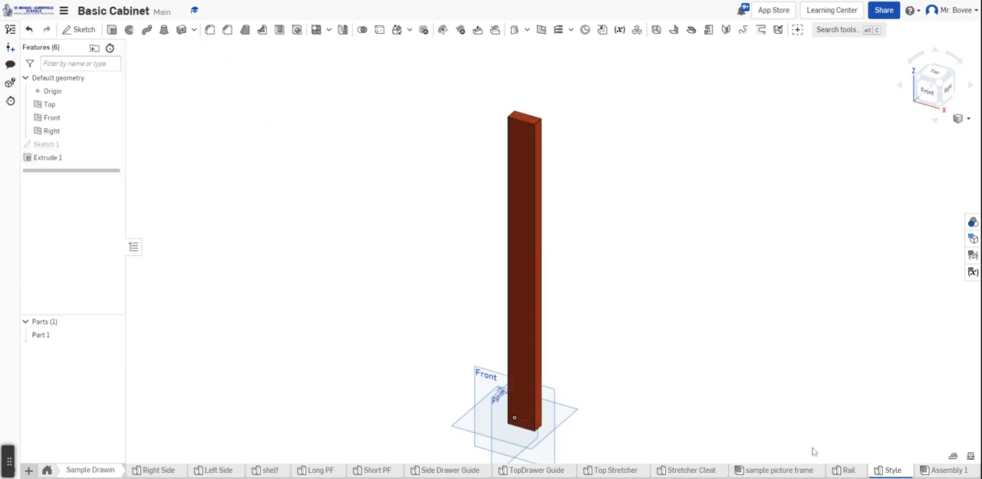
Set the extrusion depth of the Rail part to 0.875 in
left_click(849, 469)
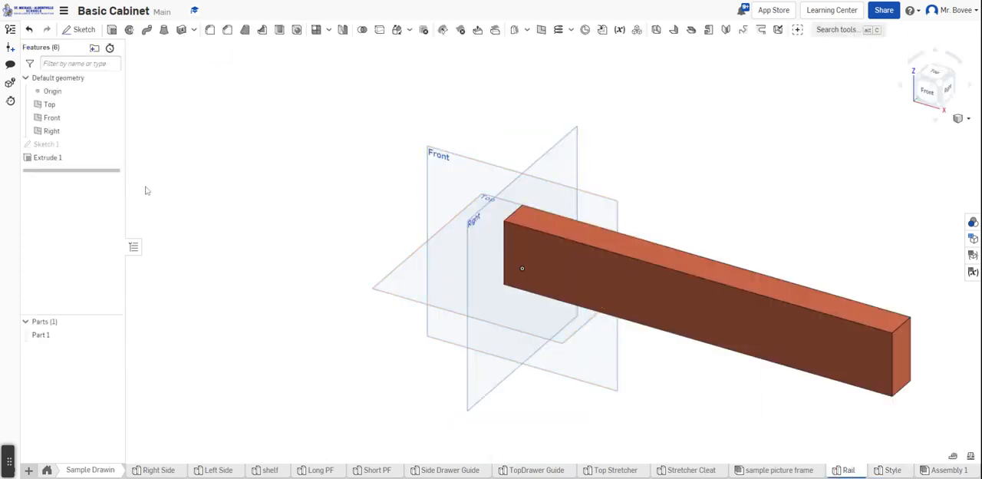
double_click(46, 157)
left_click(217, 131)
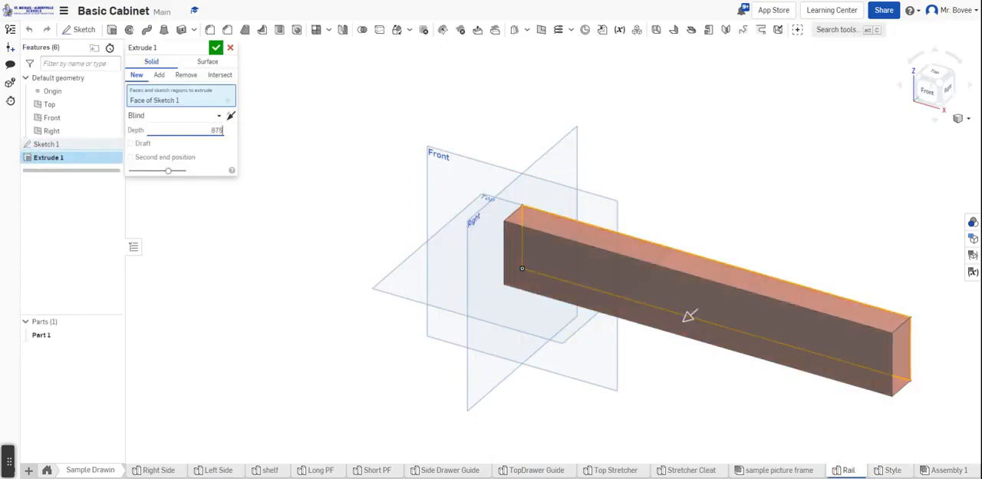
type("875")
left_click(215, 48)
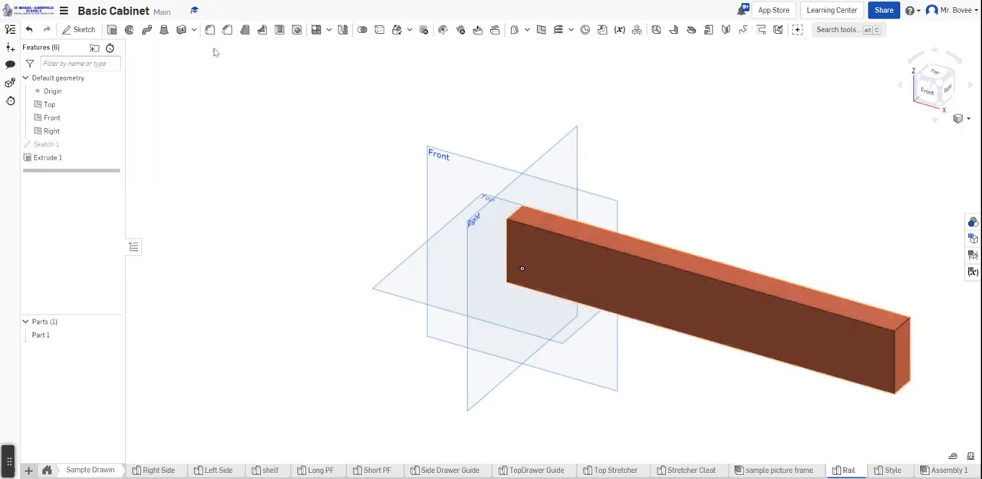
In the assembly, add a Fastened mate joining a second rail's lower front end corner to the fixed style's lower inner front corner
left_click(945, 470)
scroll(816, 143, "up", 3)
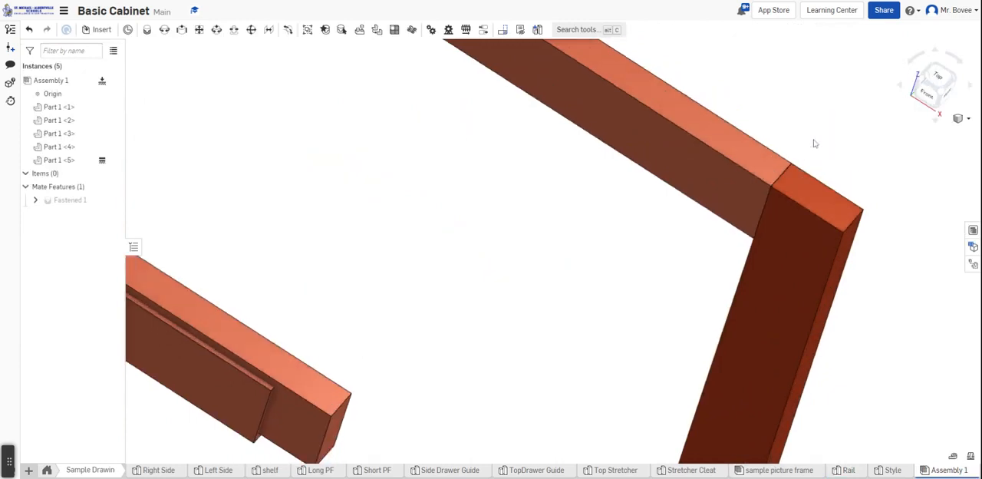
scroll(815, 143, "down", 5)
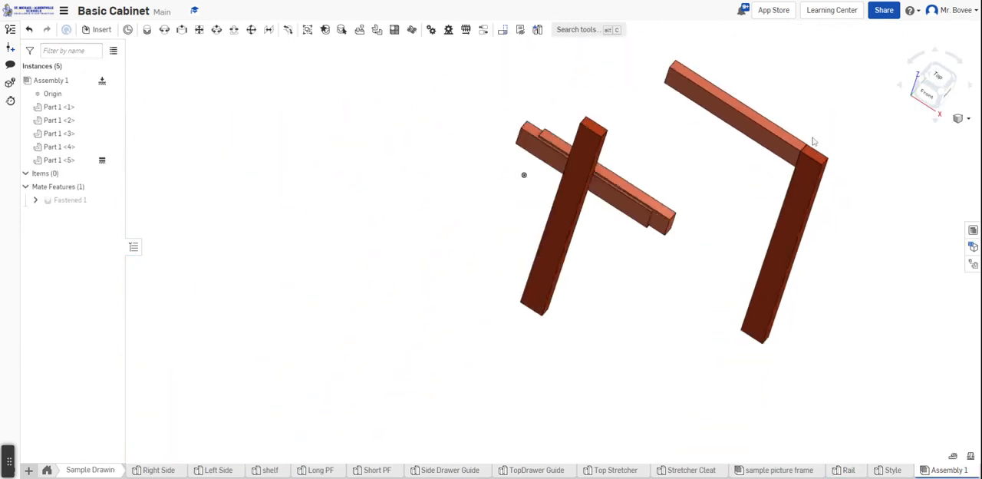
scroll(665, 227, "up", 5)
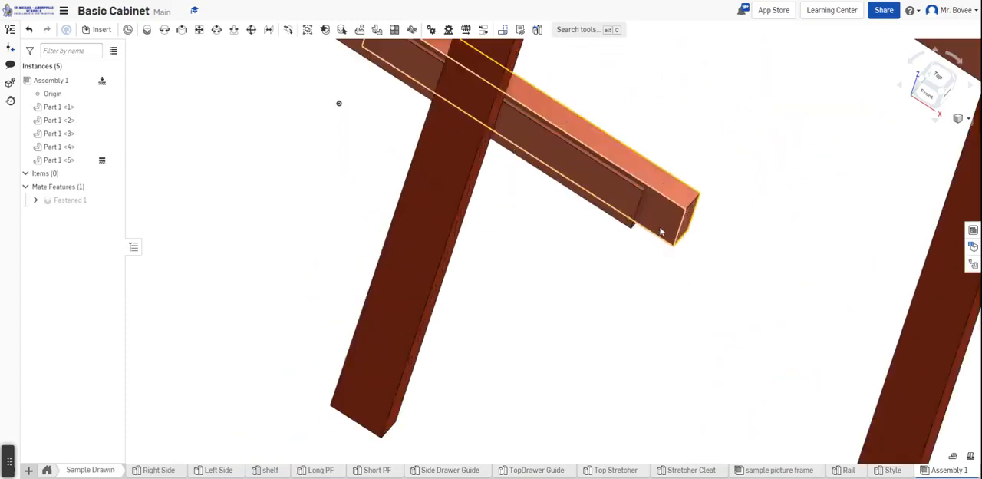
left_click(147, 29)
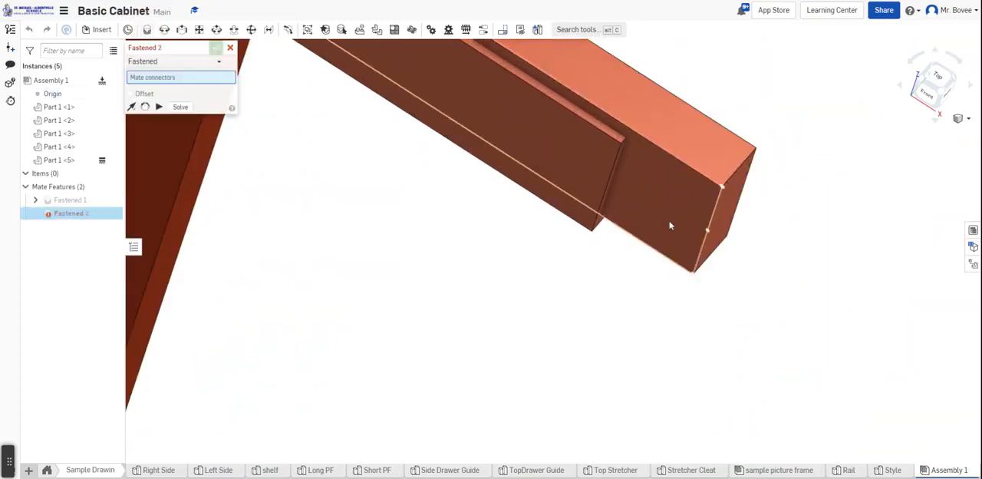
left_click(693, 275)
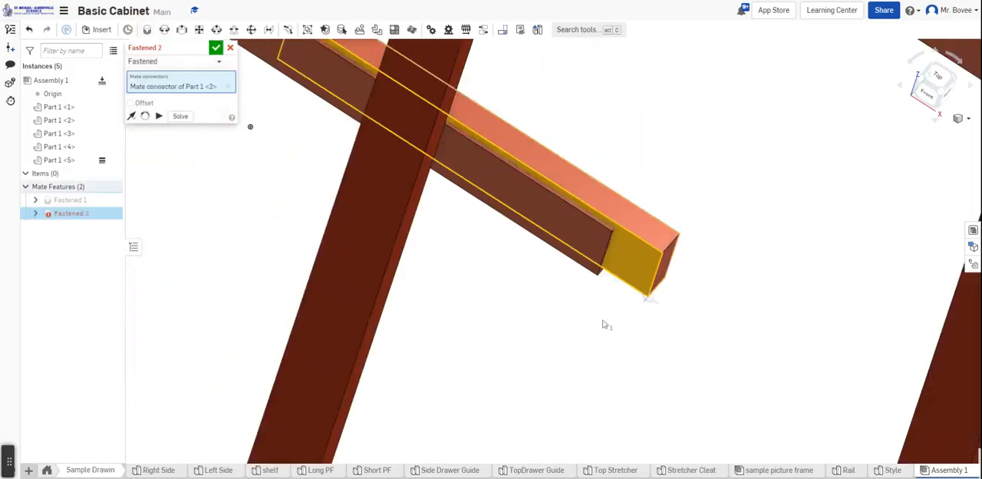
scroll(603, 324, "down", 5)
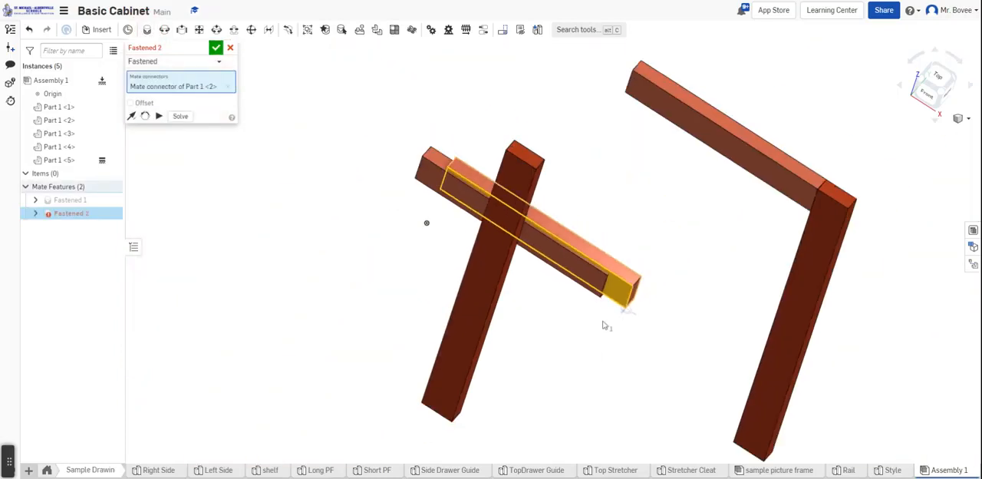
left_click(735, 443)
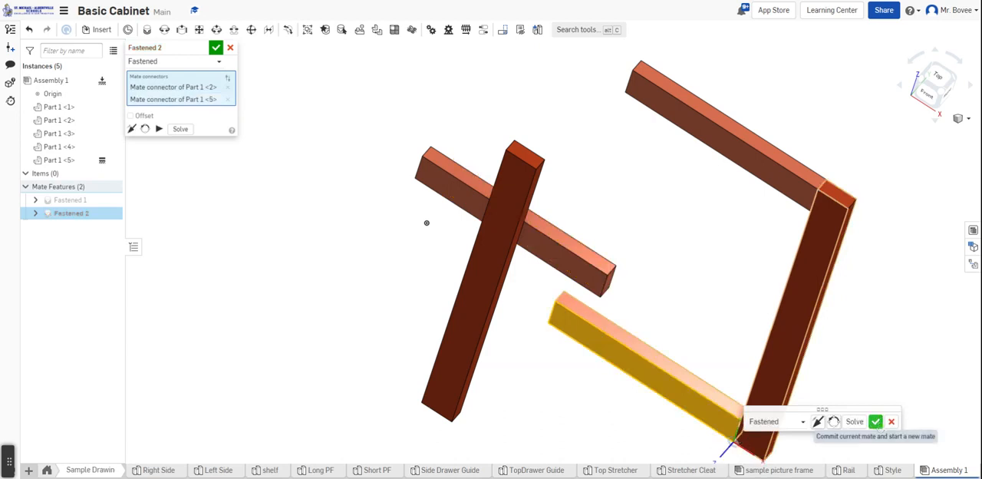
left_click(876, 421)
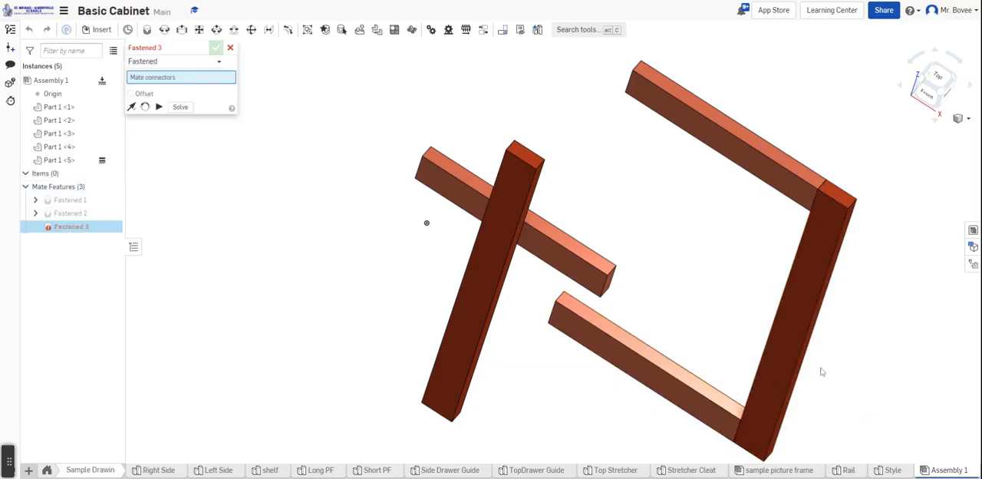
Reopen the Fastened mate between the upper rail and the fixed style for editing and enable its offset
scroll(821, 371, "down", 3)
right_click_drag(825, 357, 852, 321)
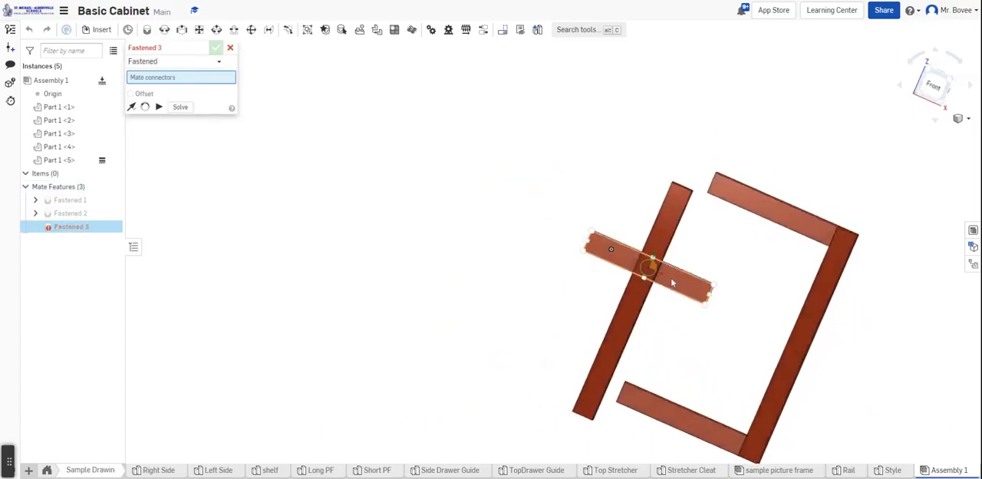
double_click(62, 203)
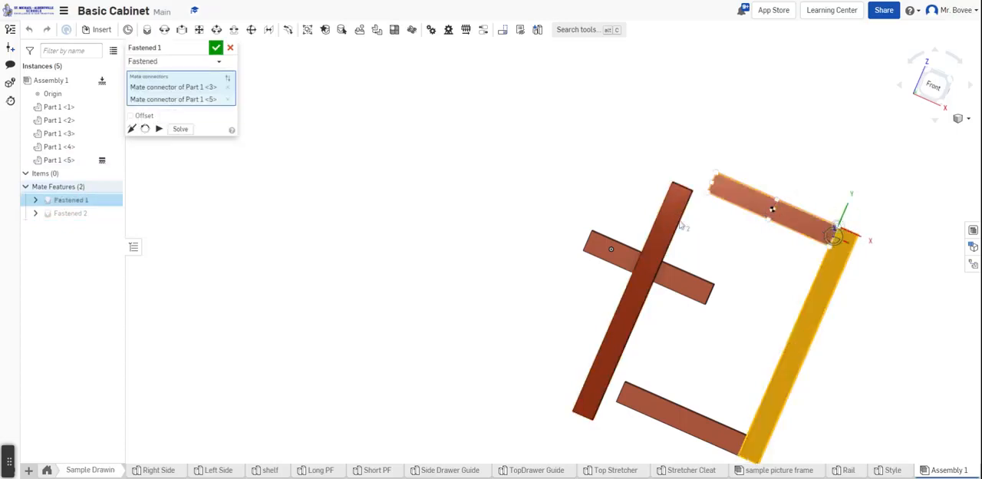
left_click(132, 117)
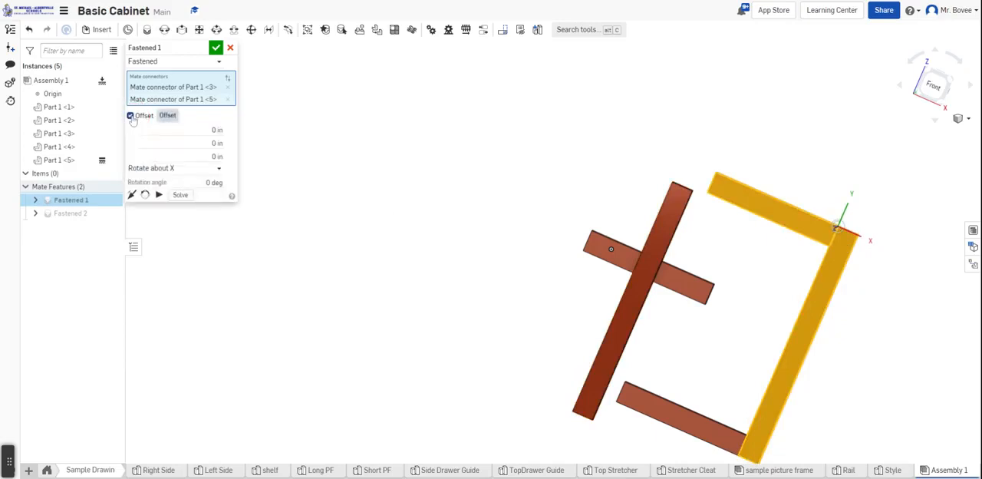
right_click_drag(893, 222, 856, 231)
scroll(833, 235, "up", 3)
scroll(833, 236, "up", 3)
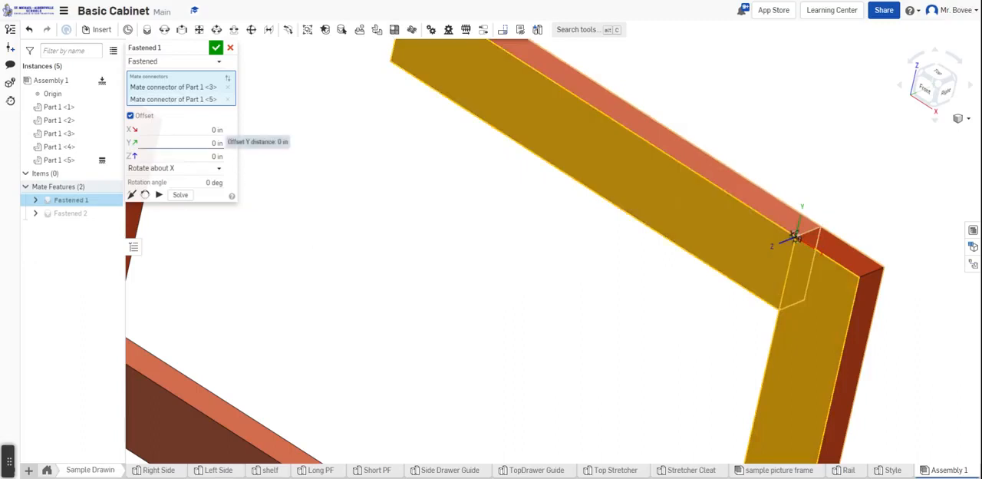
Set the Y offset of the upper rail's Fastened mate to 5.5 in
left_click(217, 143)
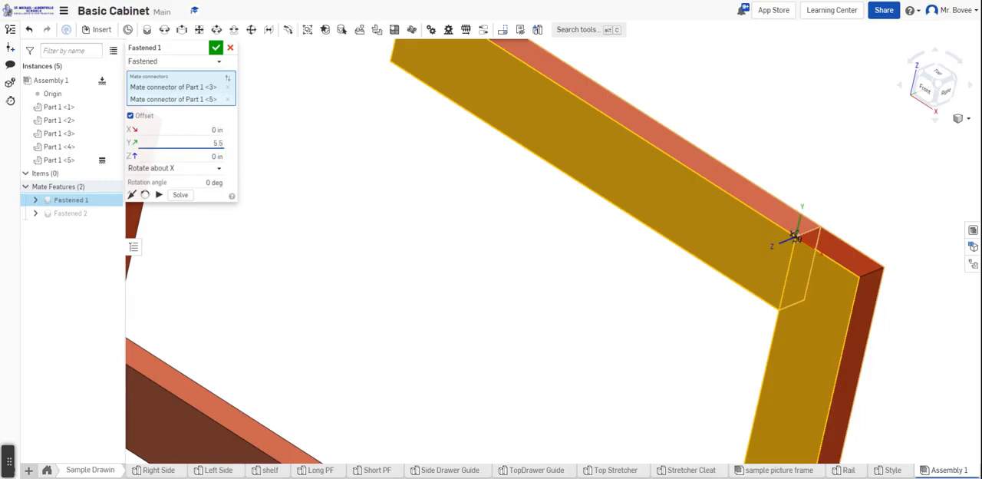
key("Return")
scroll(513, 236, "down", 3)
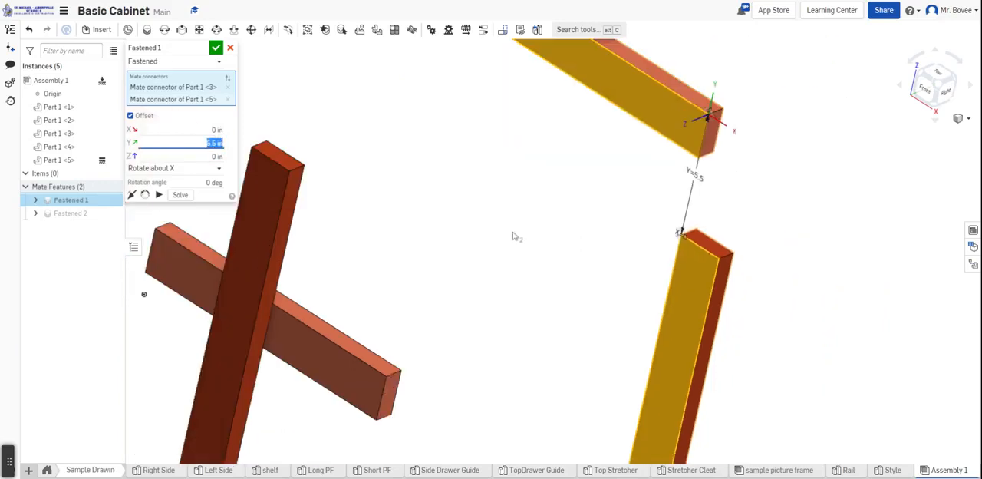
scroll(626, 342, "down", 2)
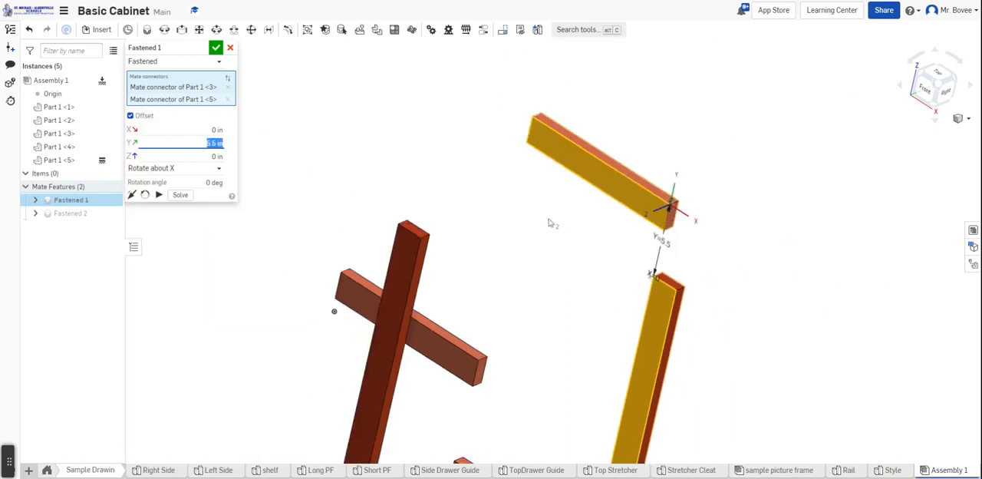
Set the Y offset of the rail's Fastened mate to -5.5 in and accept the mate
left_click(203, 143)
key("Return")
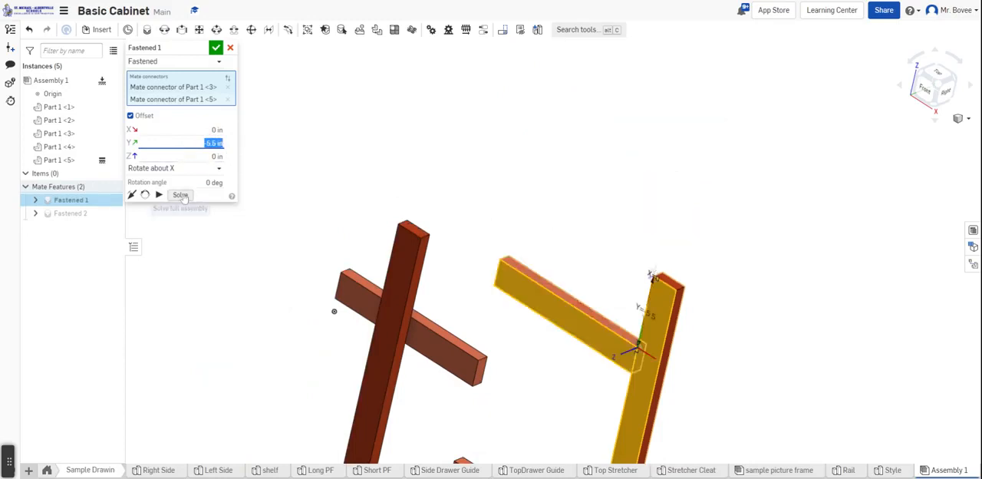
left_click(216, 48)
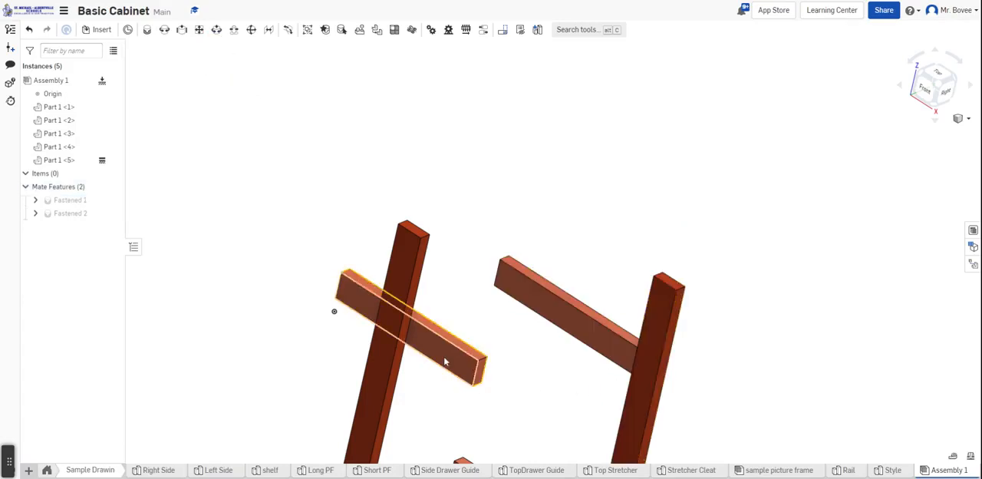
Add a Fastened mate joining the remaining loose rail's upper front end corner to the fixed style's upper inner front corner
left_click(147, 29)
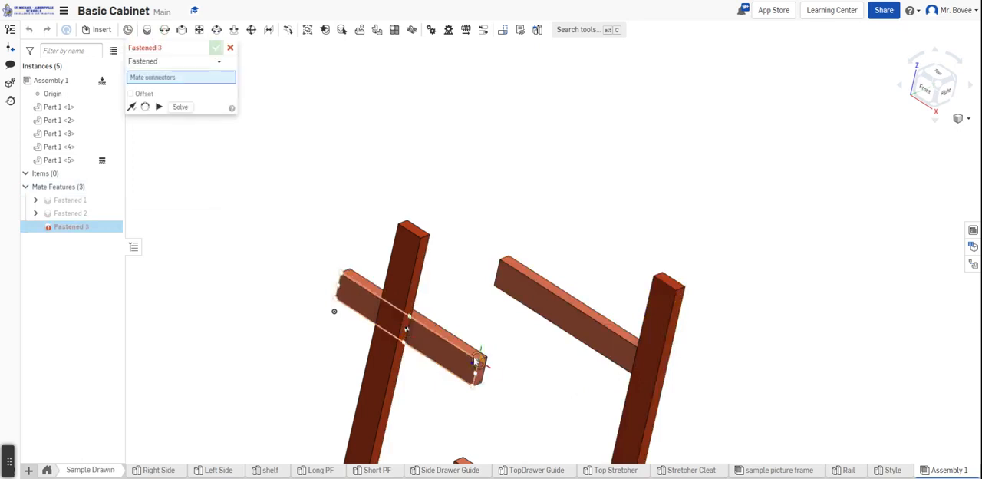
left_click(471, 363)
scroll(660, 300, "up", 3)
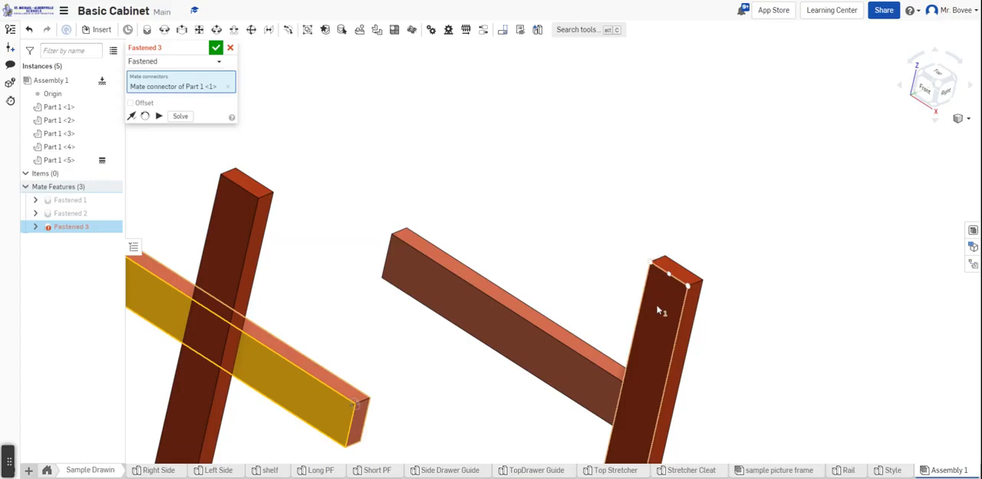
left_click(658, 310)
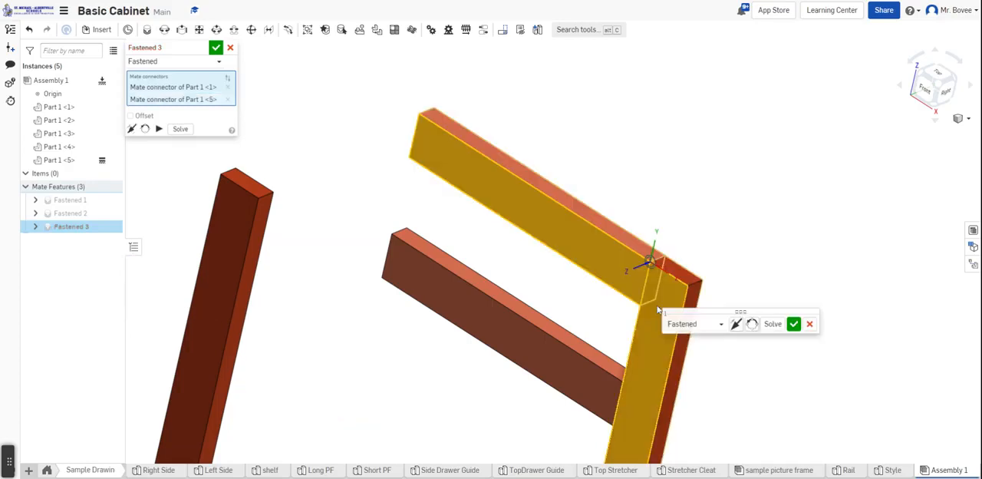
left_click(795, 324)
Add a Fastened mate joining the loose style's upper inner front corner to the top rail's free upper front end corner
right_click_drag(787, 370, 818, 347)
scroll(819, 348, "down", 4)
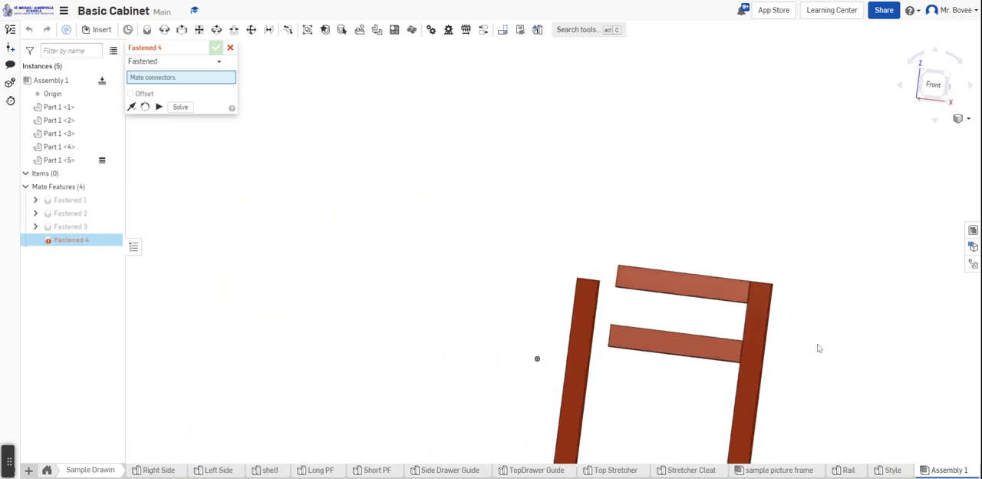
scroll(819, 348, "down", 3)
right_click_drag(815, 399, 759, 386)
scroll(750, 381, "up", 6)
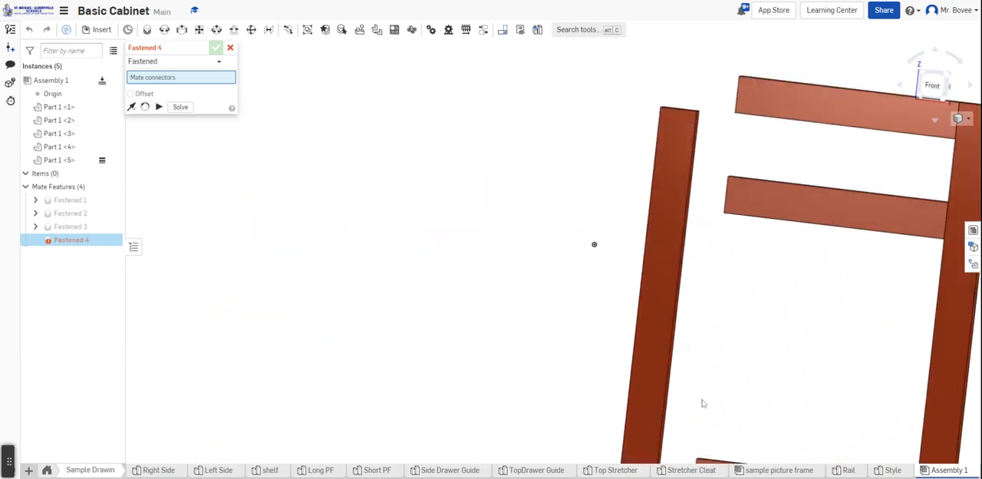
scroll(702, 403, "down", 3)
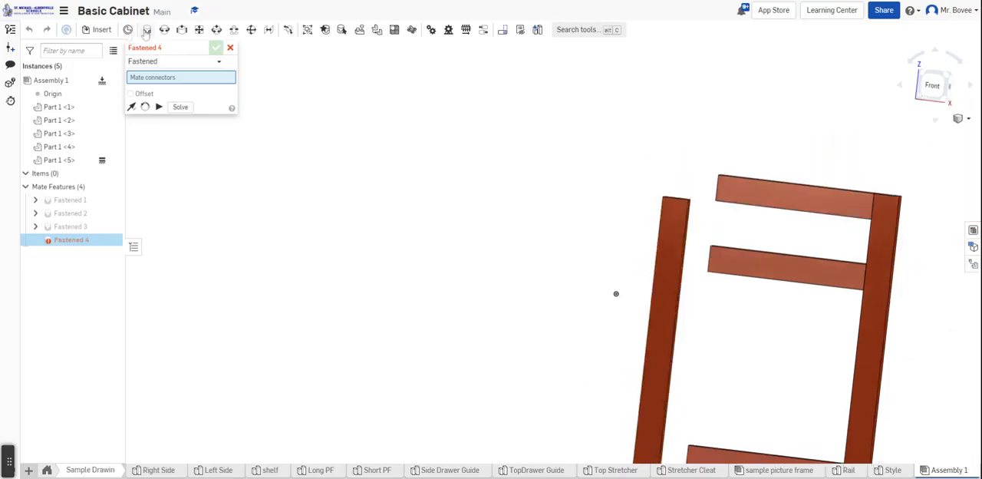
scroll(676, 208, "up", 3)
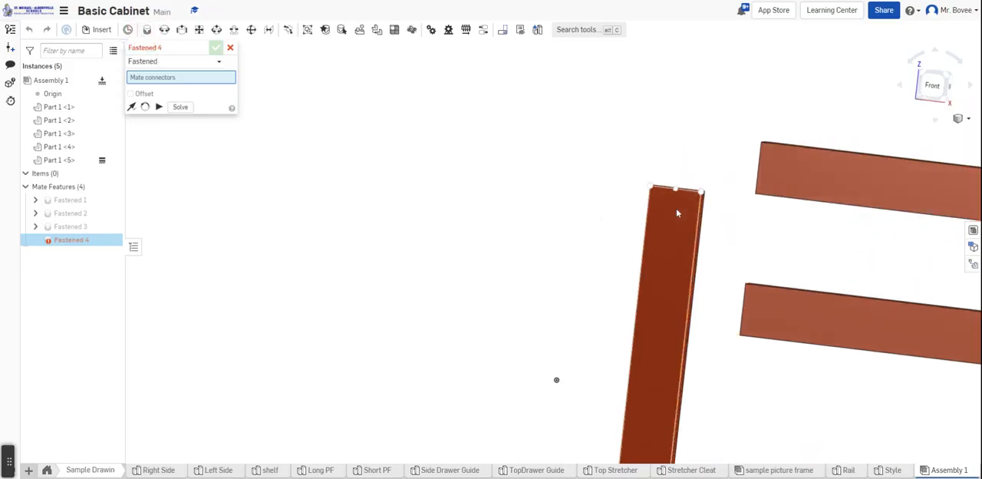
left_click(701, 190)
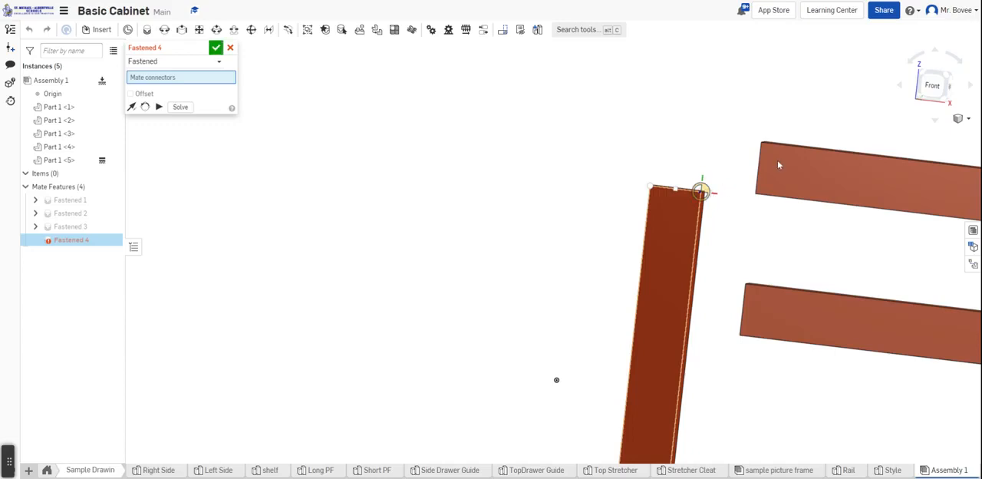
left_click(761, 141)
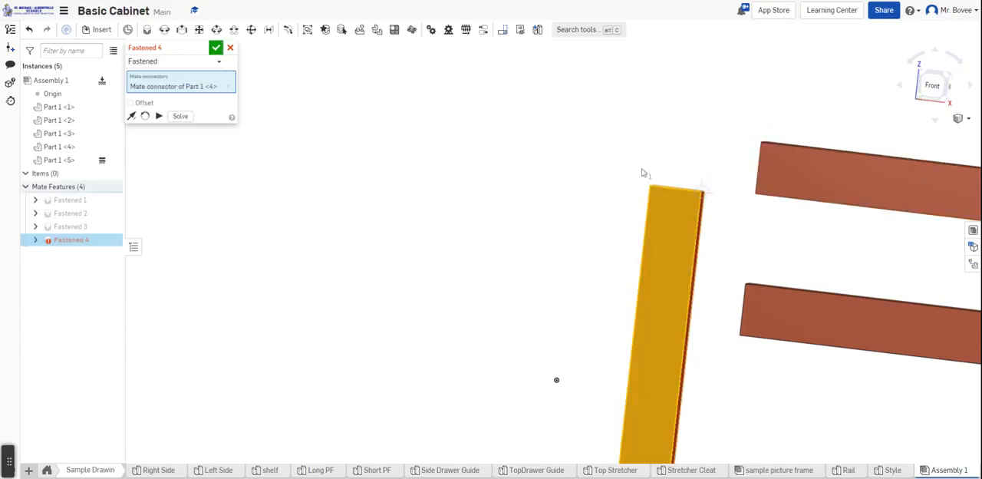
left_click(779, 190)
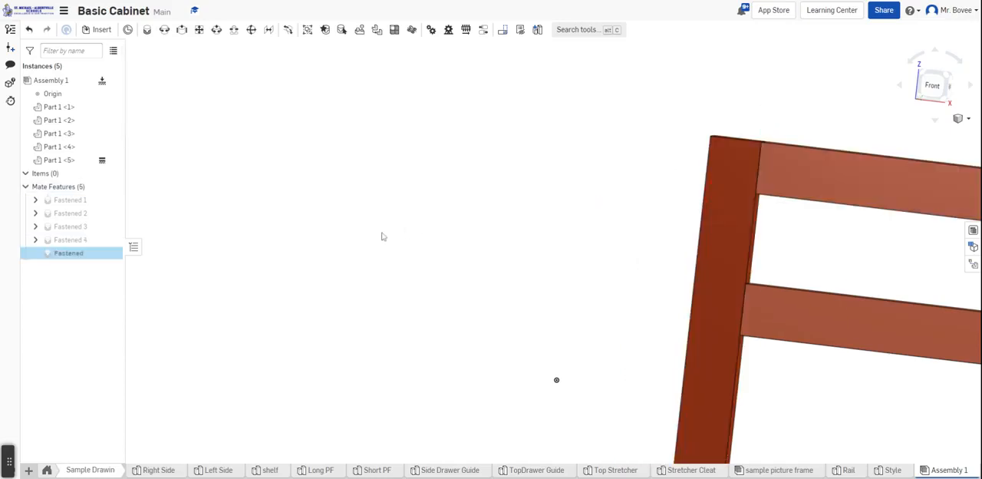
scroll(363, 241, "down", 5)
mouse_move(393, 286)
right_mouse_down()
mouse_move(392, 312)
mouse_move(417, 247)
mouse_move(415, 304)
mouse_move(393, 311)
mouse_move(382, 282)
right_mouse_up()
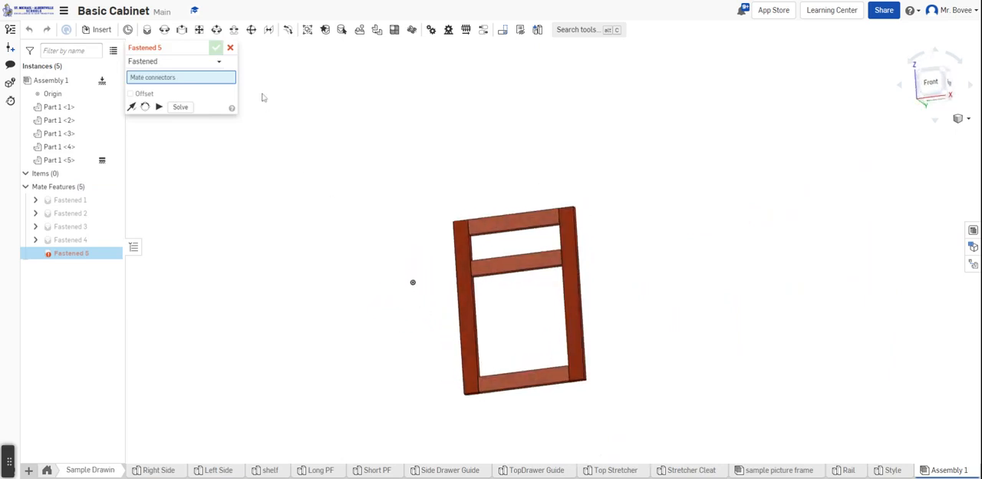
left_click(230, 48)
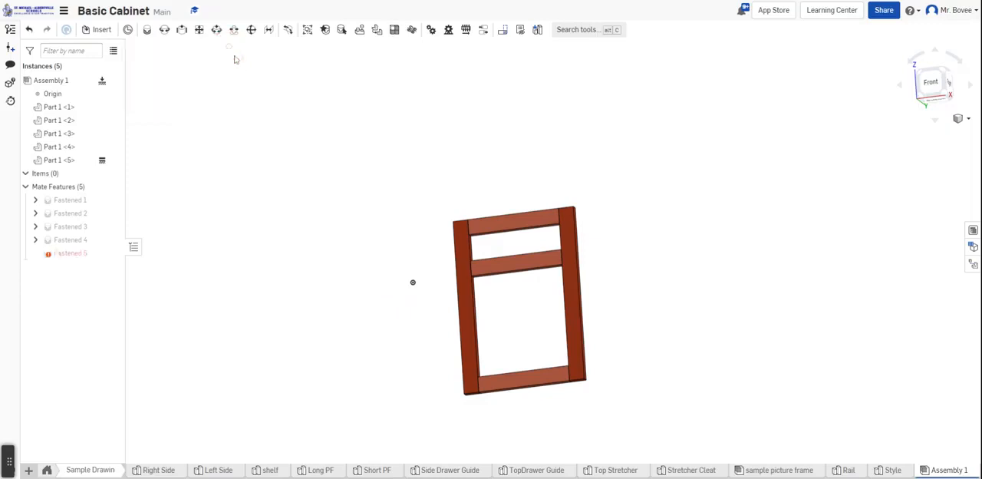
Rename the assembly as Face Frame
right_click(951, 470)
left_click(910, 366)
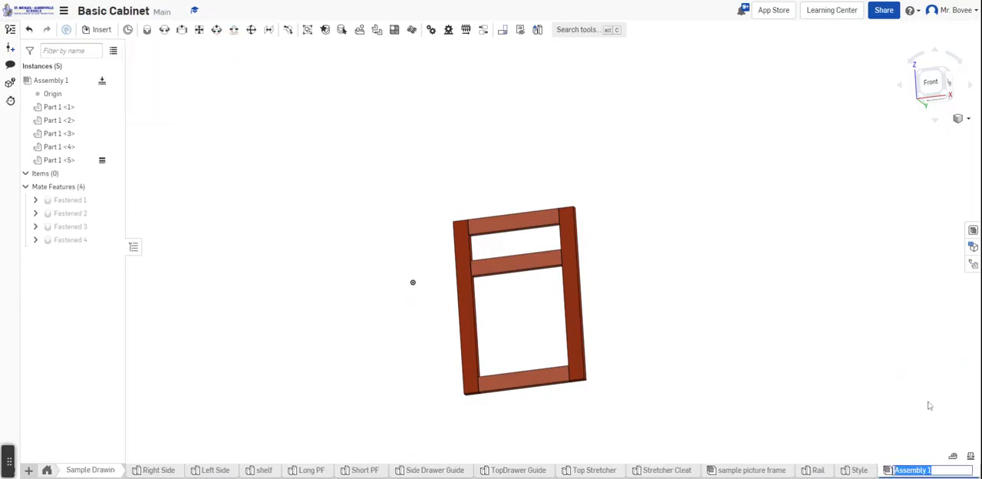
type("Face Frame")
key("Return")
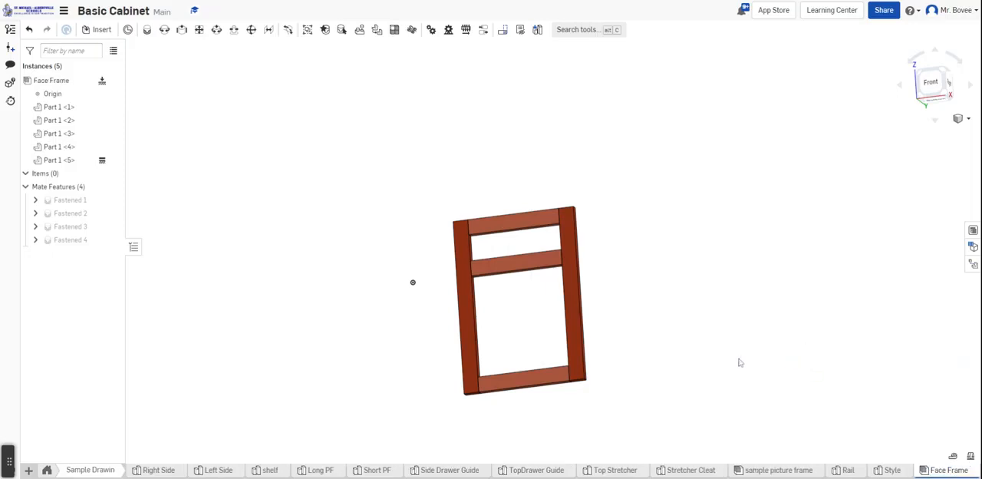
Leave the Face Frame's folder and open the Sample Assembly of the cabinet
left_click(48, 470)
mouse_move(712, 474)
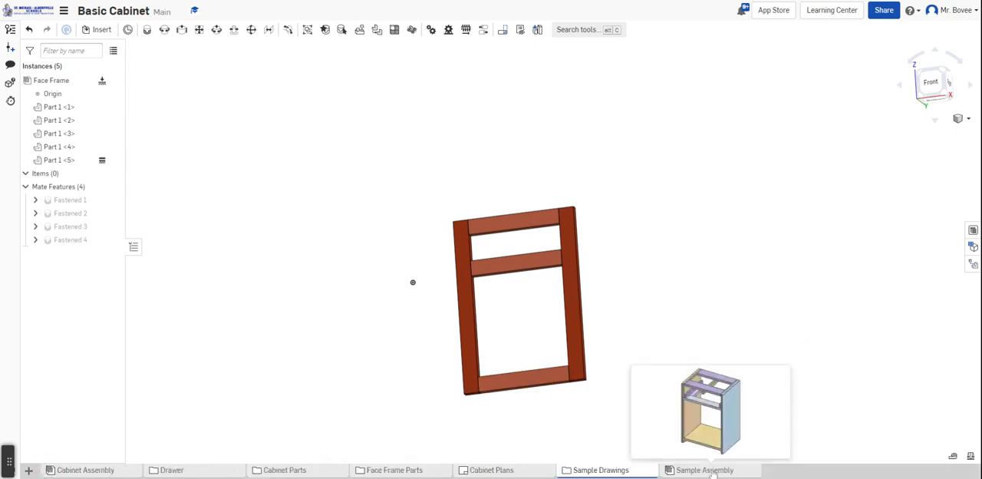
left_click(713, 471)
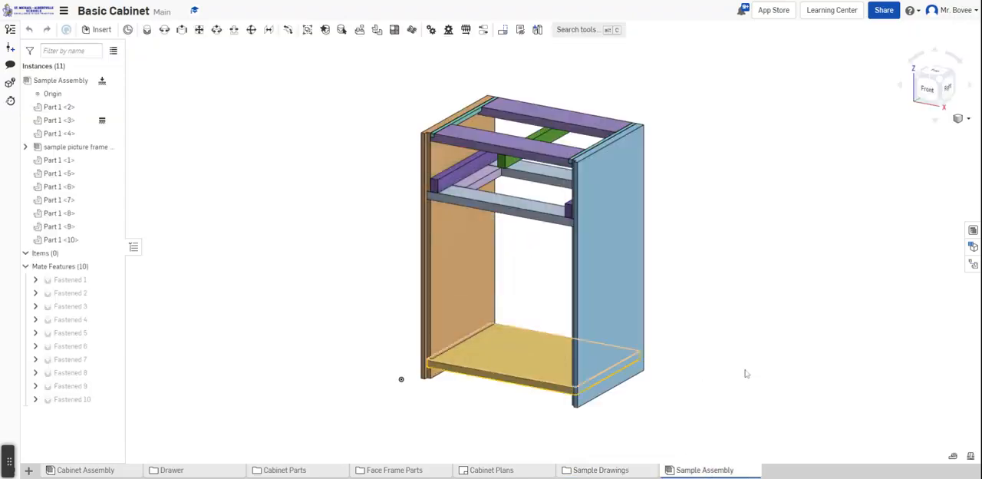
Insert the Face Frame assembly into the Sample Assembly and move it clear of the cabinet
right_click_drag(776, 336, 630, 360)
left_click(85, 30)
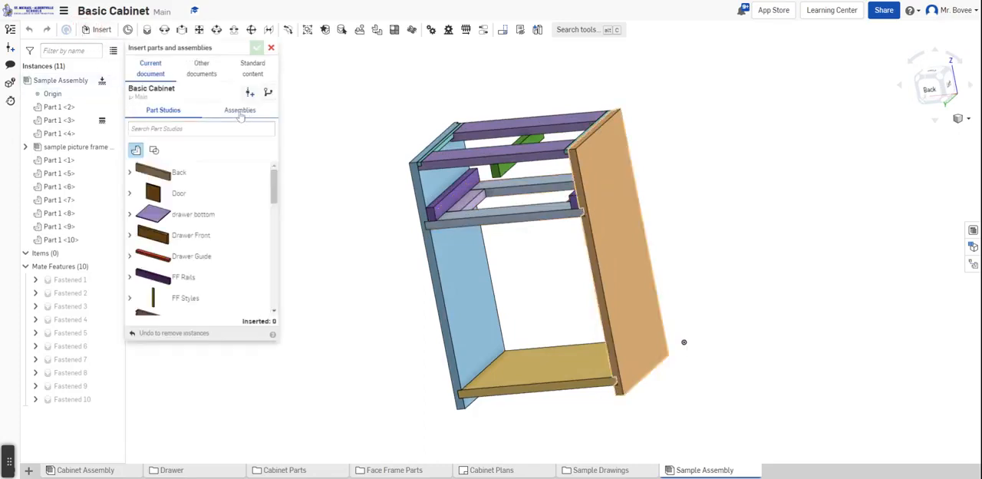
left_click(239, 110)
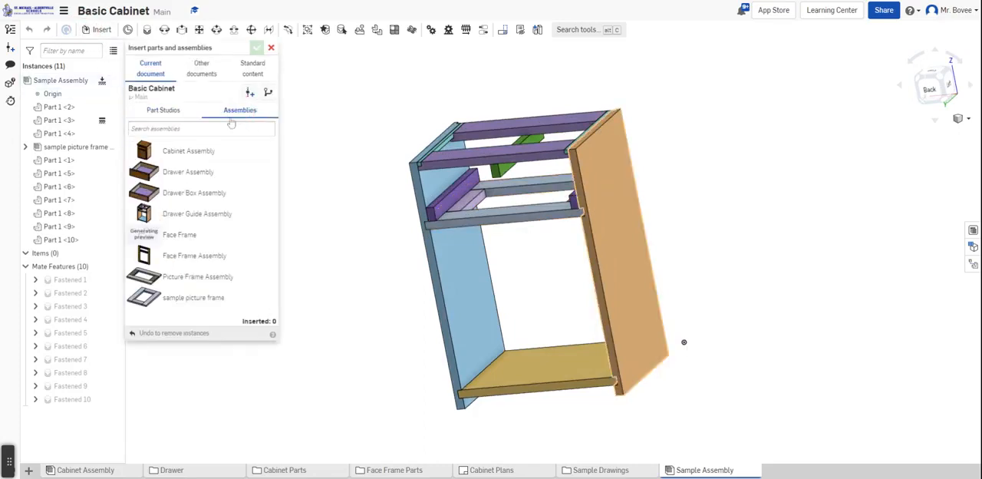
left_click(187, 240)
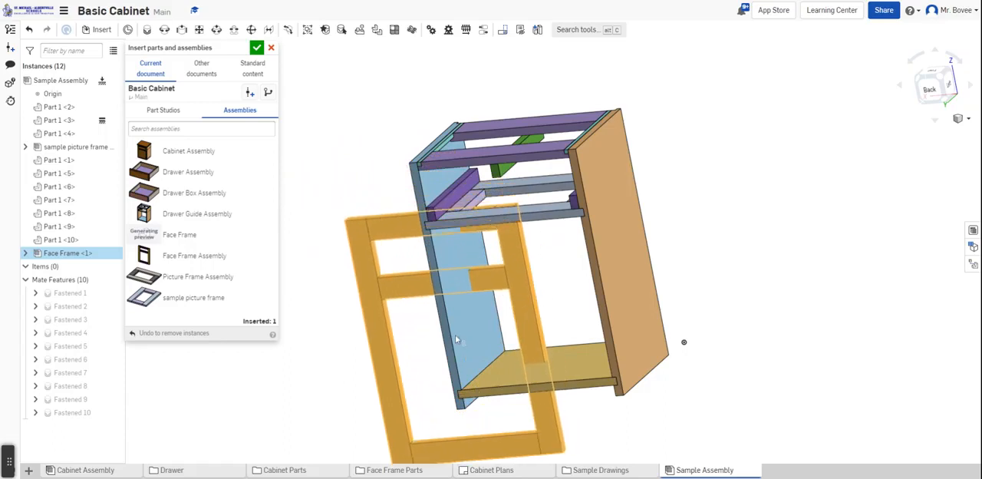
left_click(455, 335)
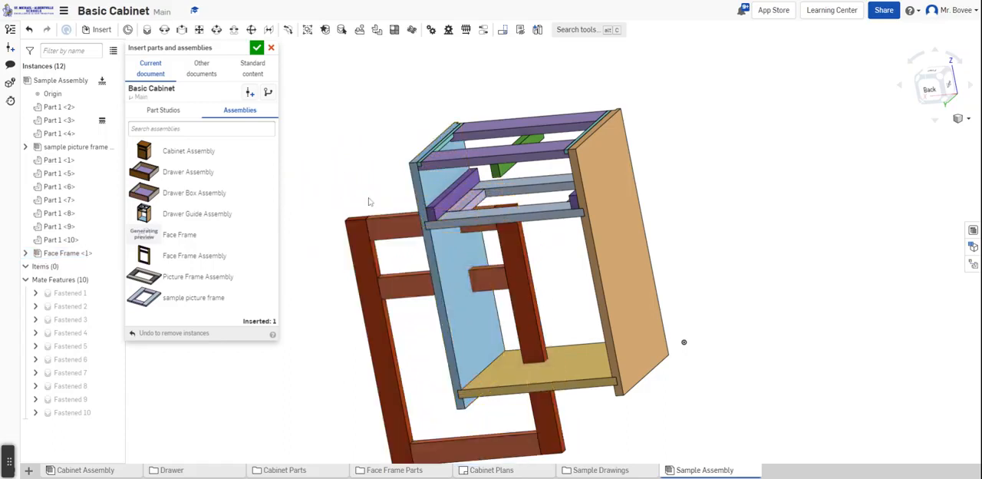
left_click(257, 48)
scroll(352, 124, "down", 3)
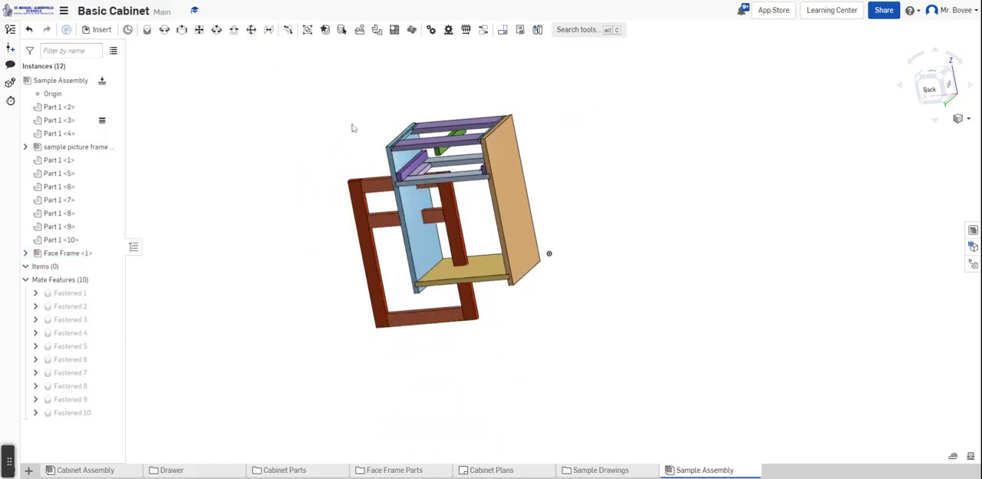
left_click_drag(375, 186, 325, 300)
Add a Fastened mate joining the midpoint of the face frame top rail's upper rear edge to the midpoint of the front stretcher's upper outer edge
scroll(352, 254, "up", 3)
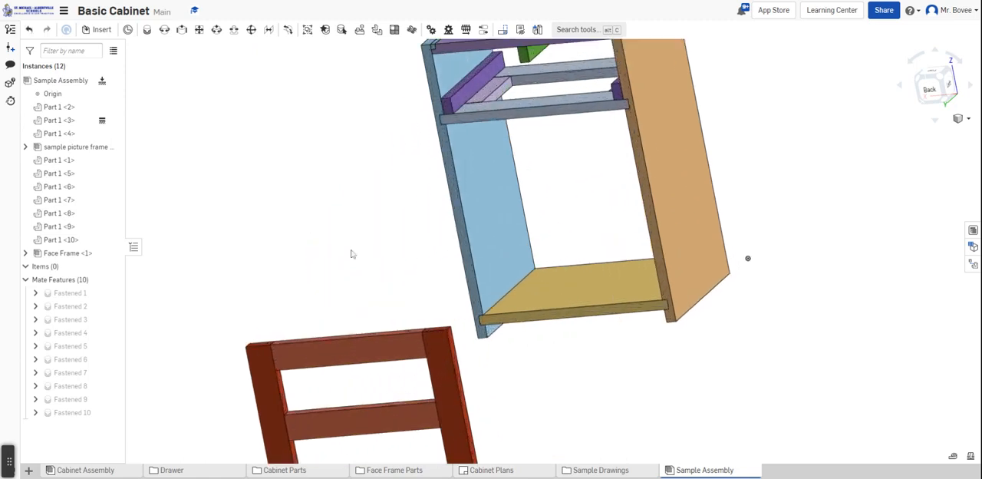
right_click_drag(347, 230, 375, 192)
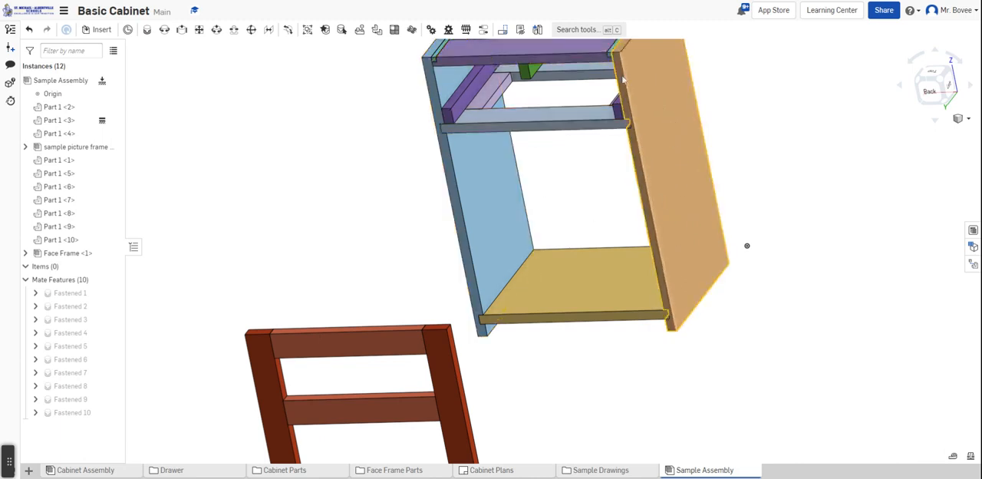
left_click(356, 133)
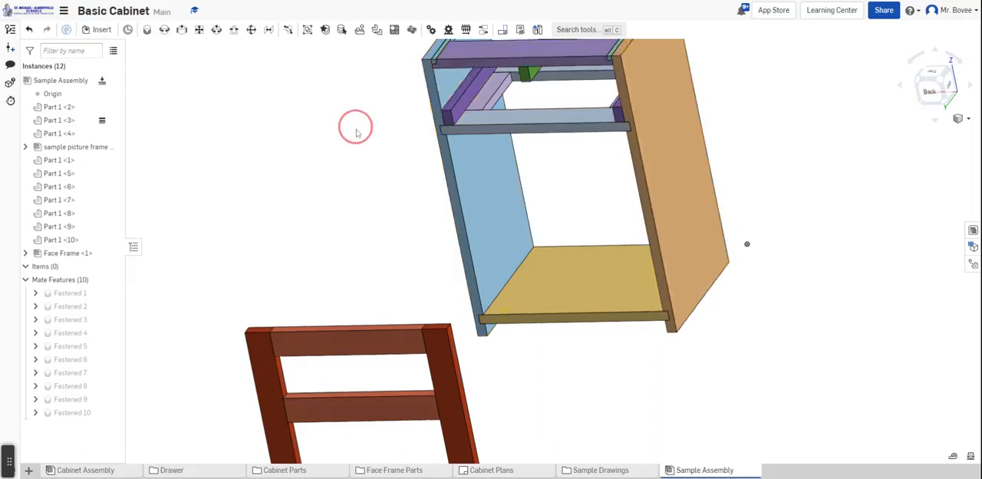
right_click_drag(356, 133, 362, 151)
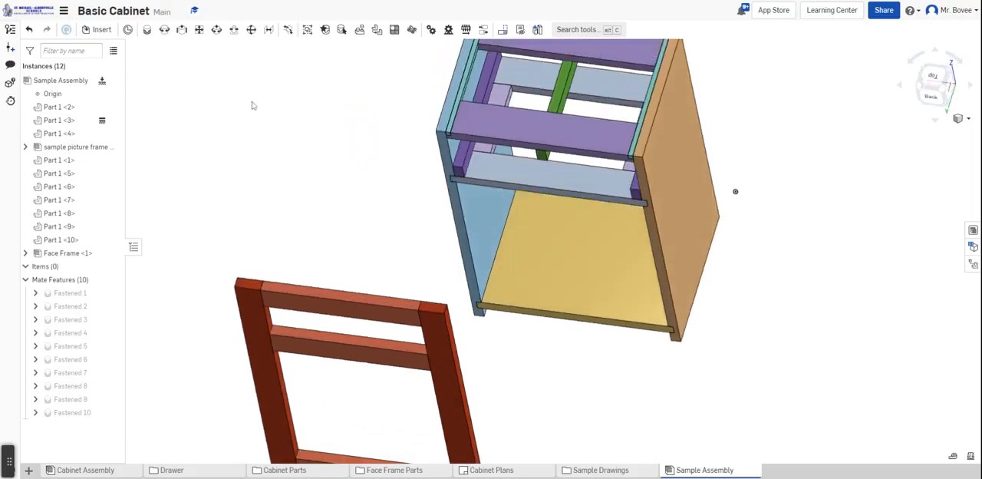
left_click(147, 30)
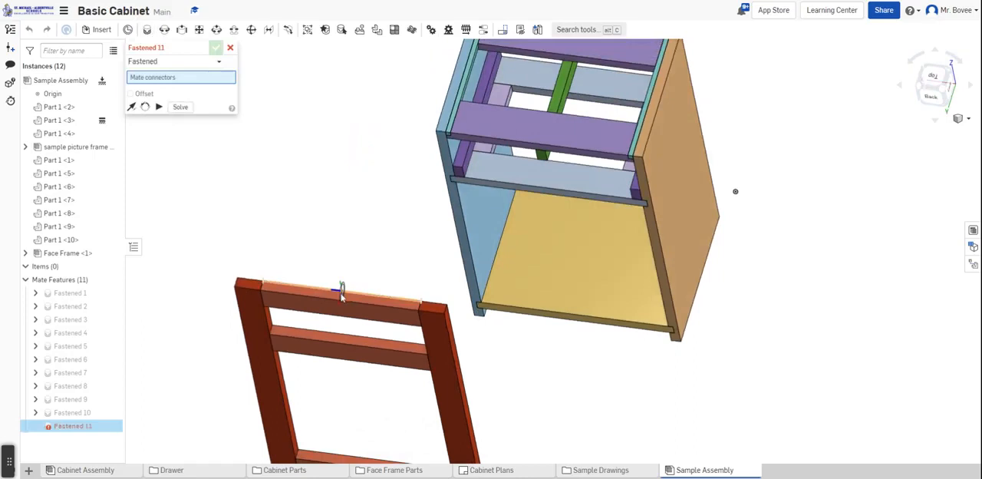
scroll(342, 294, "up", 5)
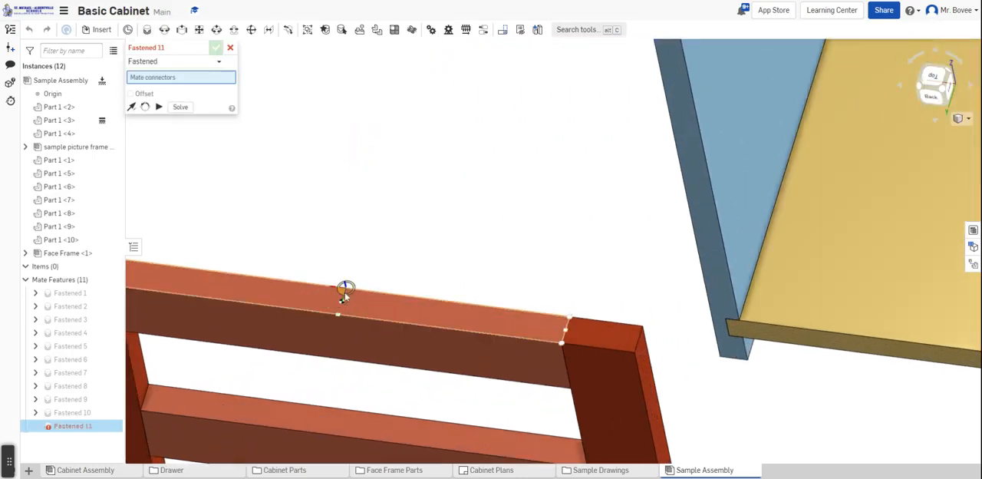
left_click(345, 289)
scroll(345, 289, "down", 5)
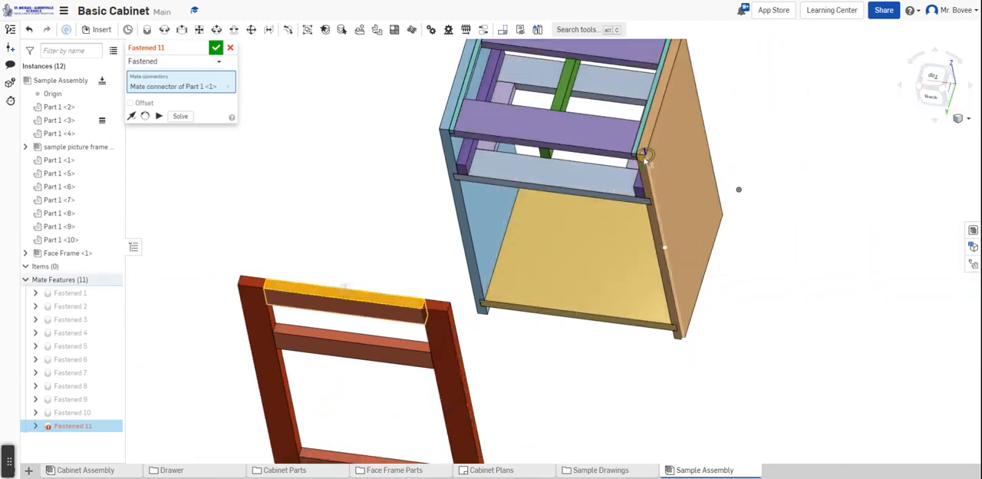
scroll(529, 143, "up", 10)
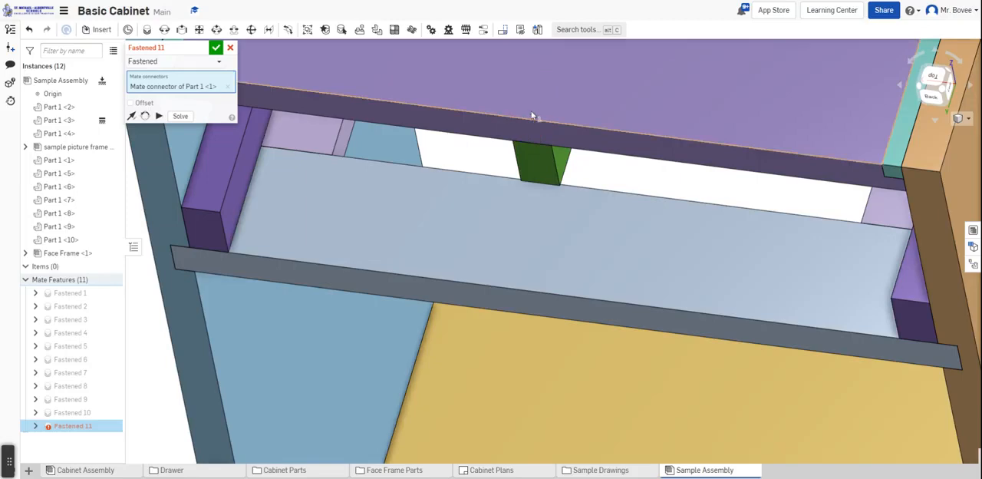
left_click(531, 116)
scroll(531, 115, "down", 5)
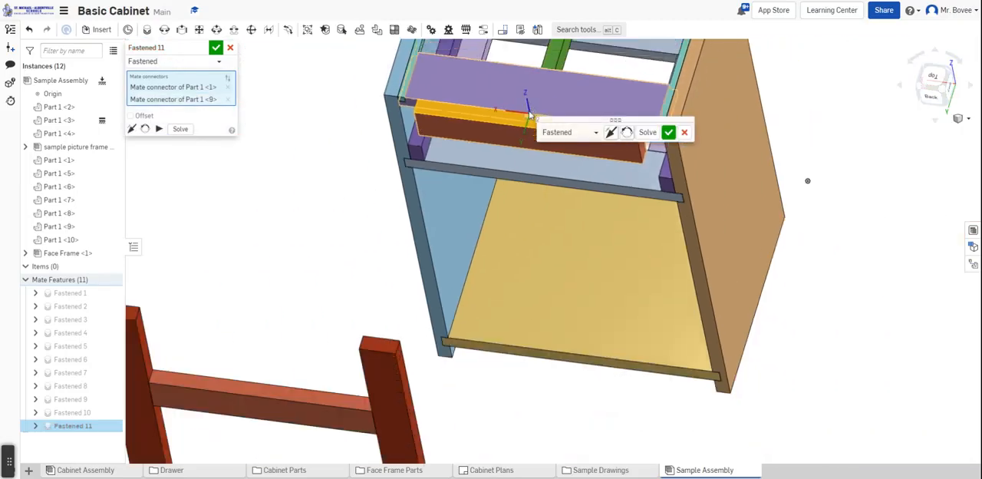
right_click_drag(350, 113, 364, 99)
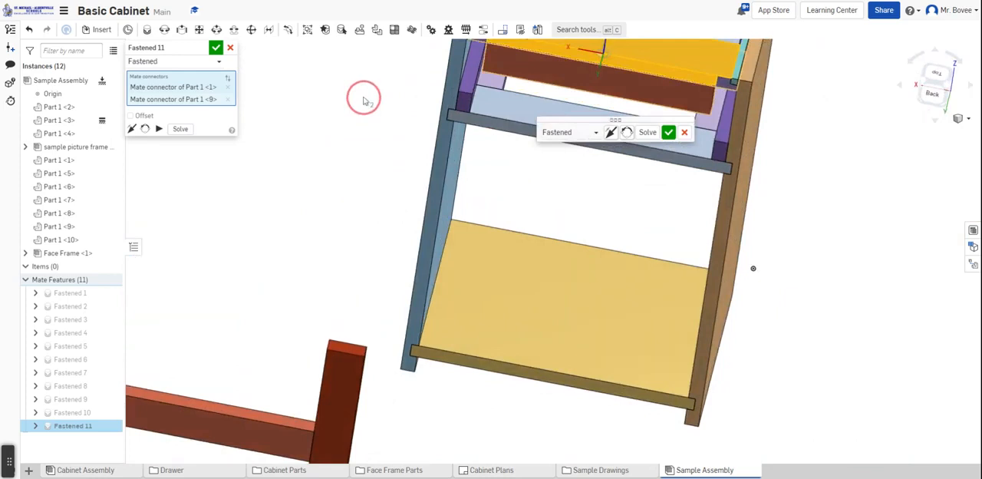
left_click(649, 133)
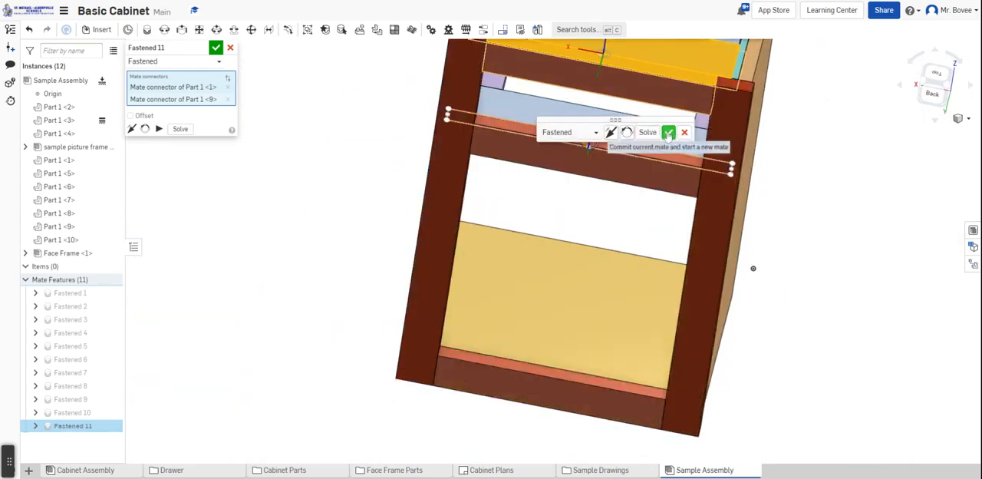
left_click(668, 134)
Examine from the front, rear and sides how the face frame sits against the cabinet sides, stretchers and shelf
right_click_drag(850, 178, 845, 168)
scroll(847, 167, "down", 3)
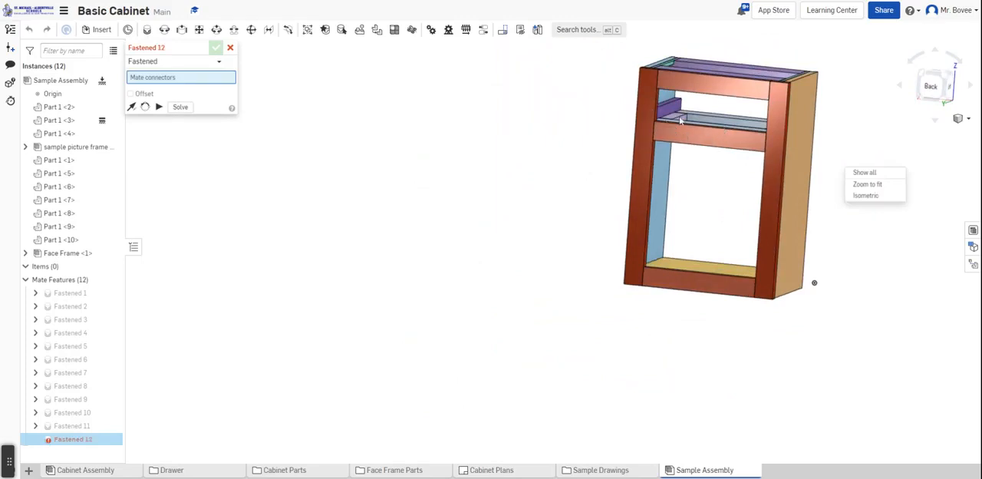
scroll(678, 123, "up", 5)
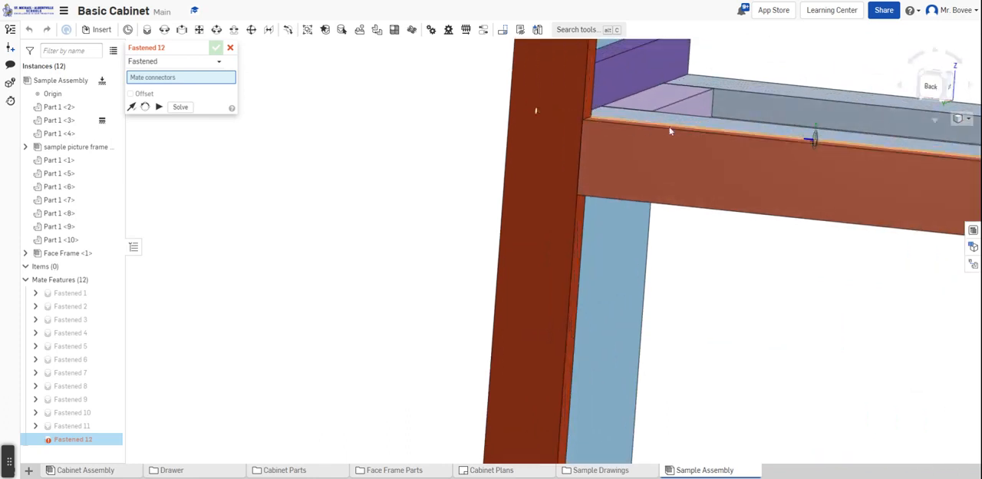
right_click_drag(794, 169, 767, 213)
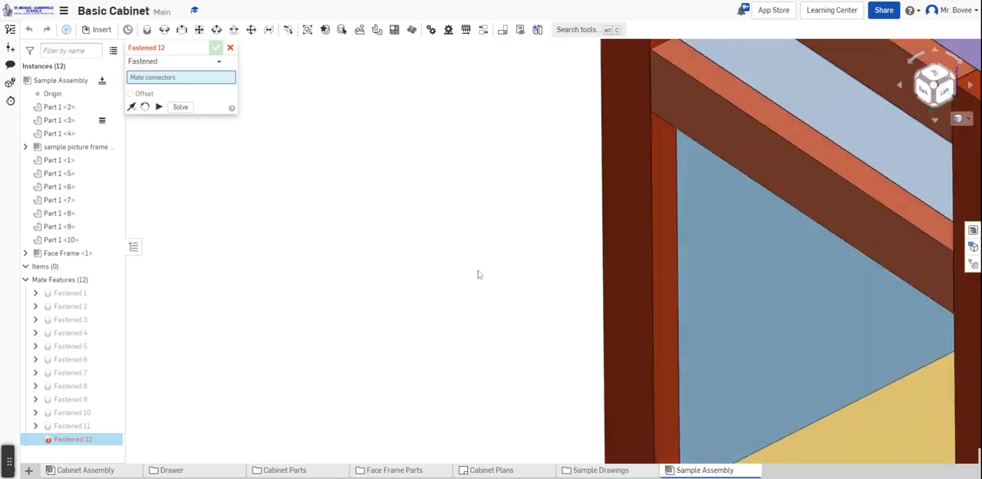
right_click_drag(479, 274, 504, 288)
scroll(486, 290, "down", 5)
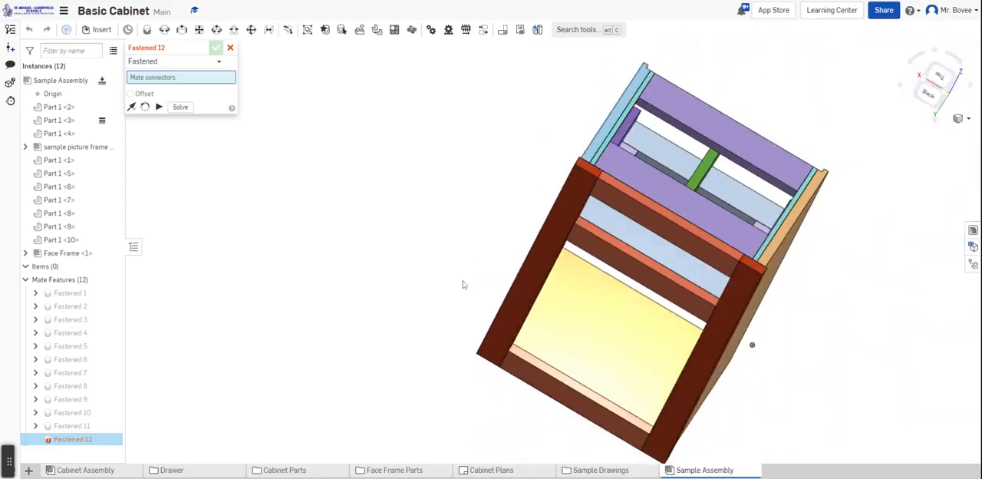
right_click_drag(867, 269, 721, 274)
scroll(522, 192, "up", 5)
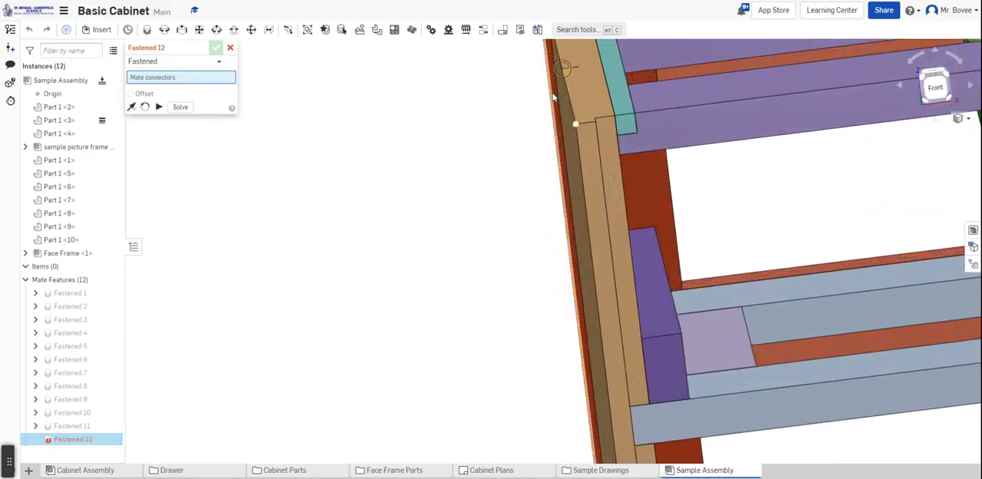
scroll(462, 239, "down", 5)
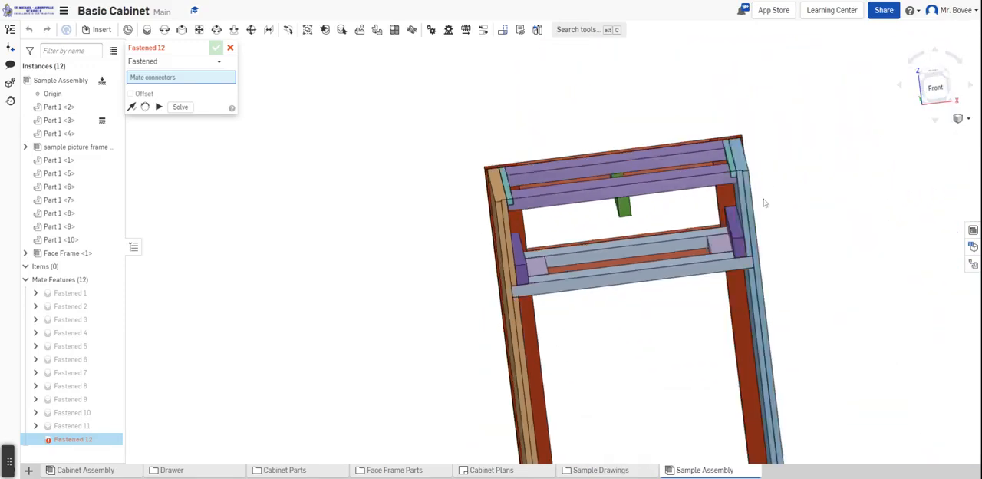
right_click_drag(764, 203, 768, 160)
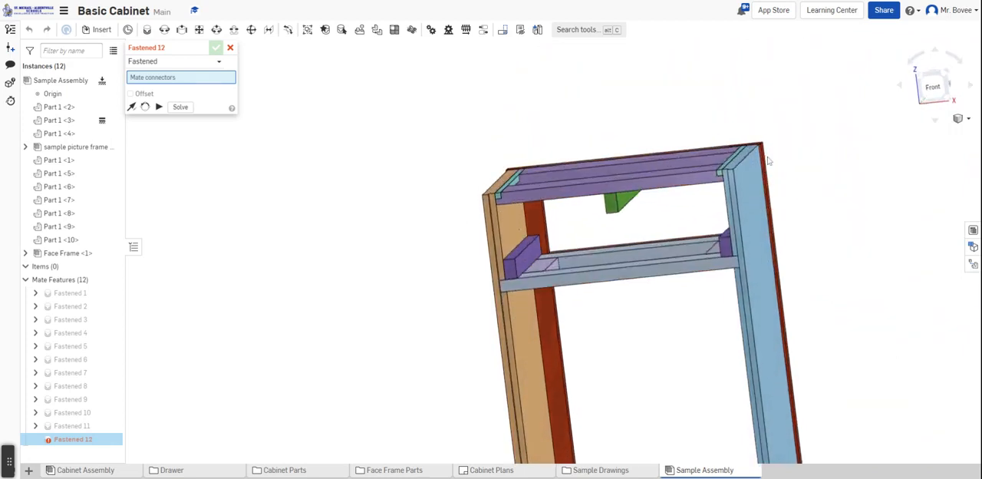
scroll(768, 161, "up", 5)
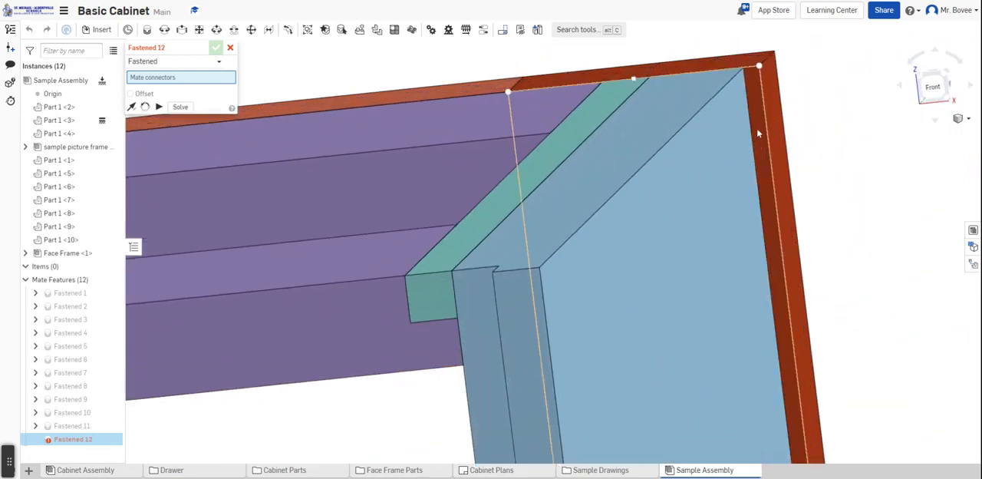
scroll(756, 126, "up", 3)
scroll(778, 171, "down", 2)
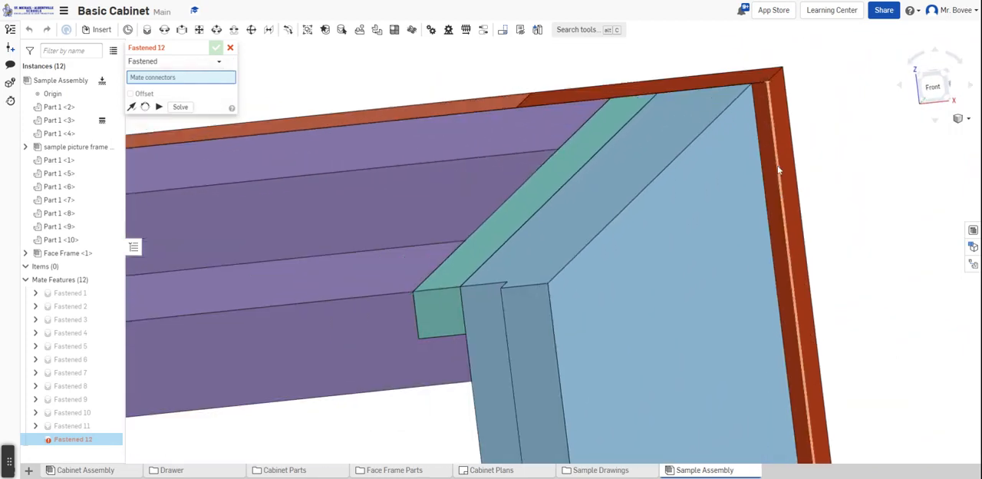
scroll(777, 170, "down", 3)
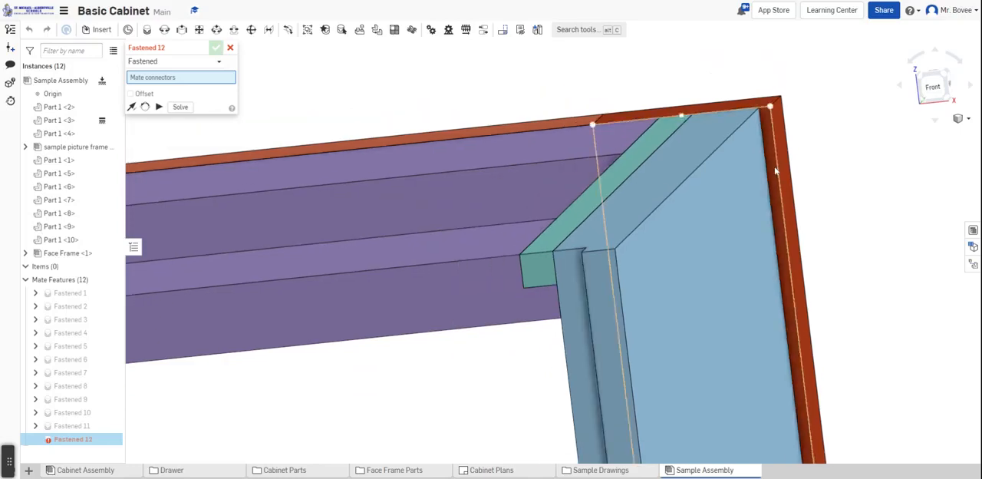
right_click_drag(824, 139, 835, 177)
scroll(827, 161, "down", 5)
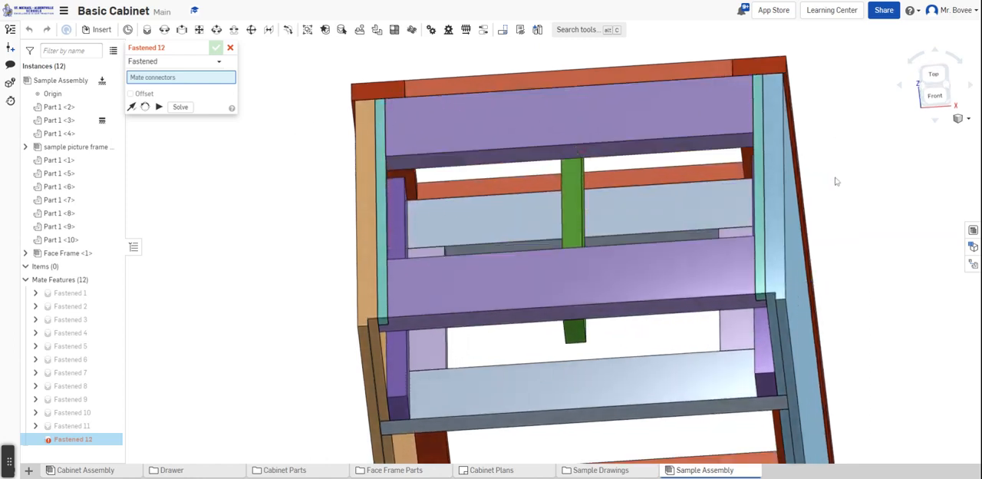
right_click_drag(837, 181, 835, 168)
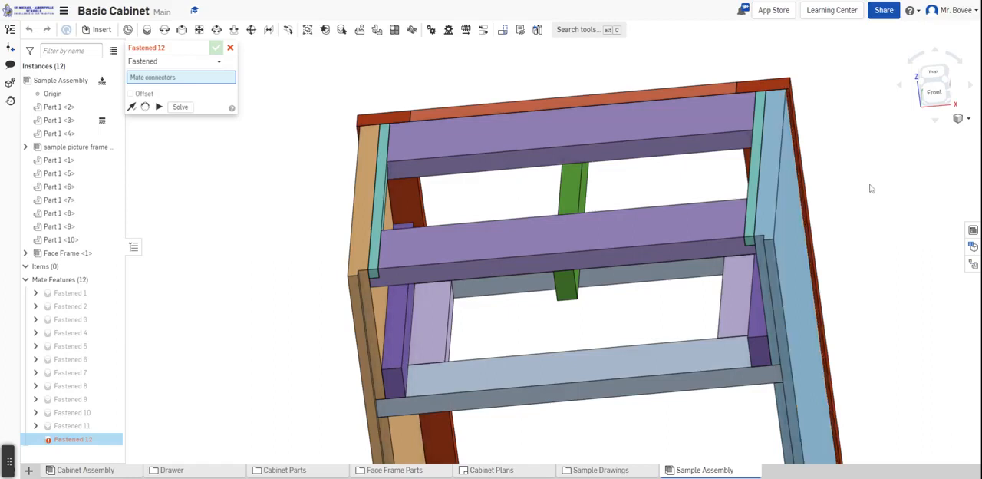
mouse_move(871, 188)
right_mouse_down()
mouse_move(877, 176)
mouse_move(870, 183)
right_mouse_up()
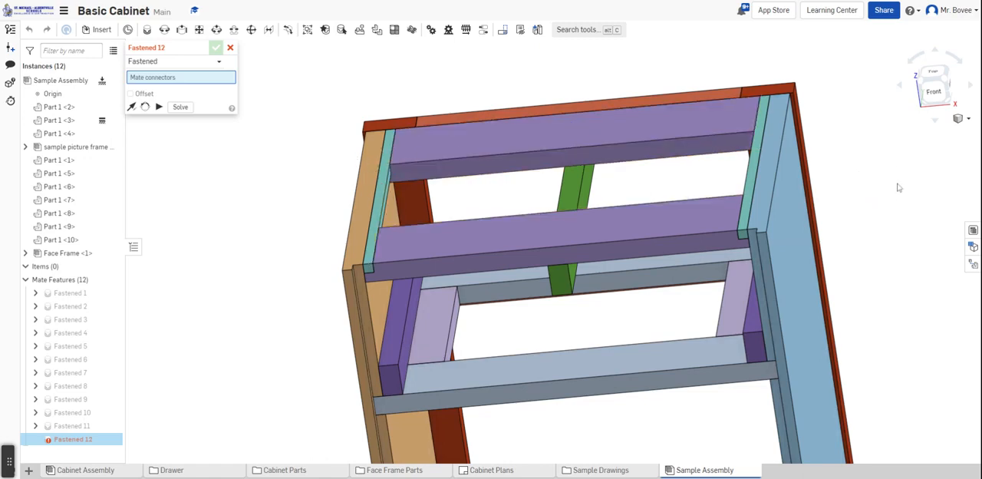
right_click_drag(884, 226, 735, 238)
scroll(780, 228, "down", 5)
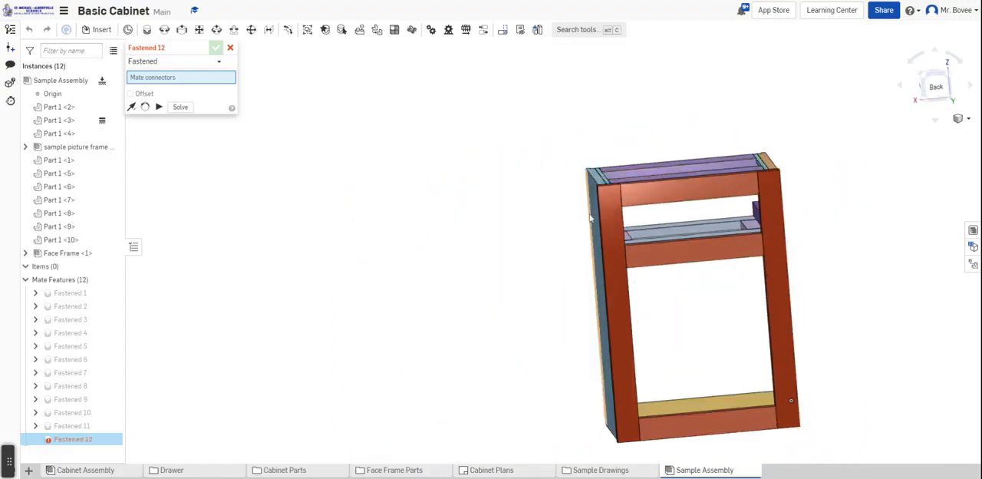
scroll(539, 234, "down", 2)
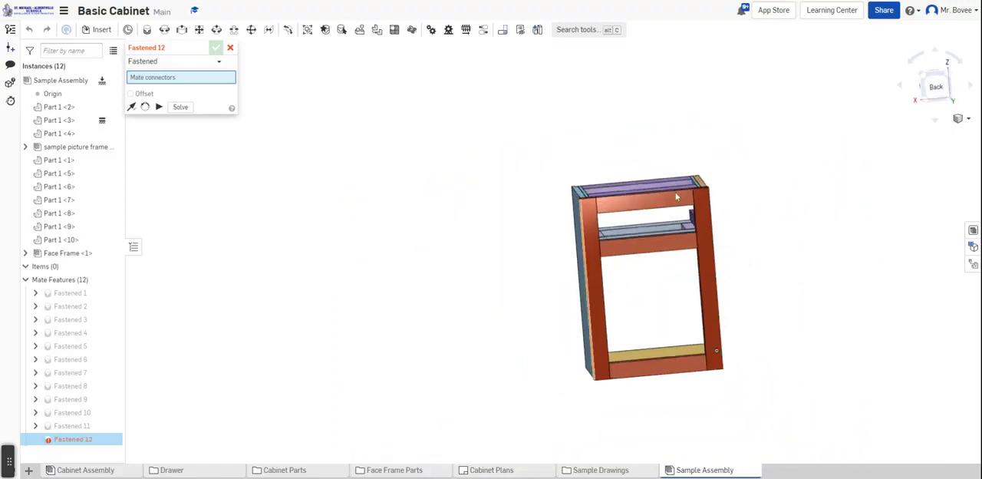
scroll(744, 206, "up", 3)
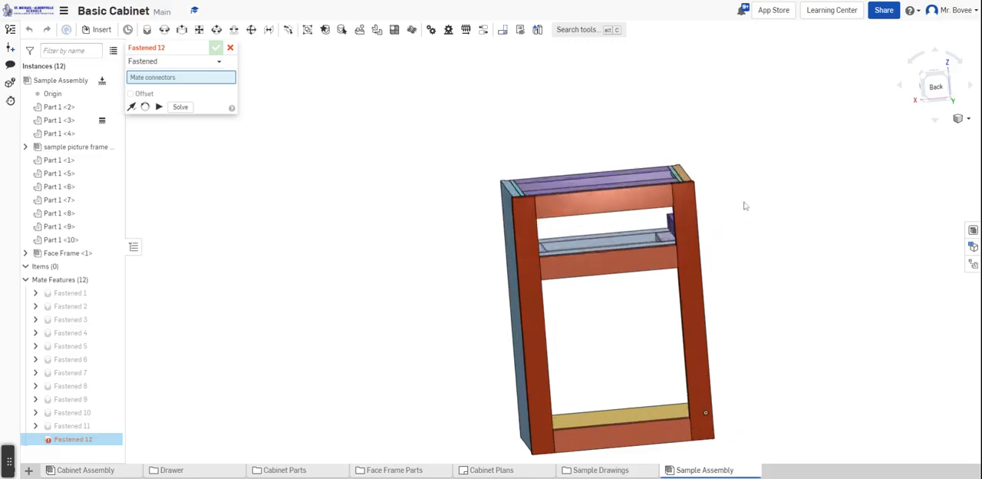
scroll(744, 202, "up", 2)
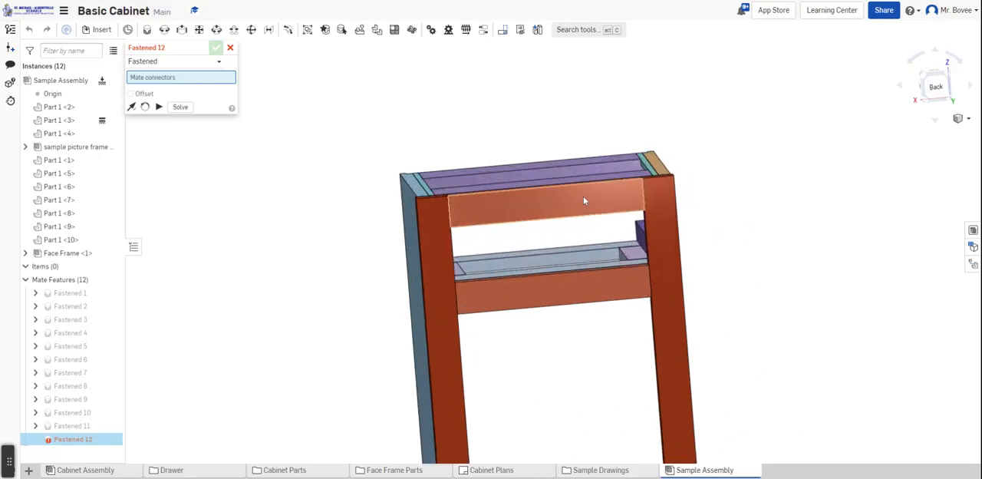
Pick the centre of the face frame top rail's front face as the Fastened mate's connector and accept the mate
left_click(526, 204)
right_click_drag(689, 164, 701, 208)
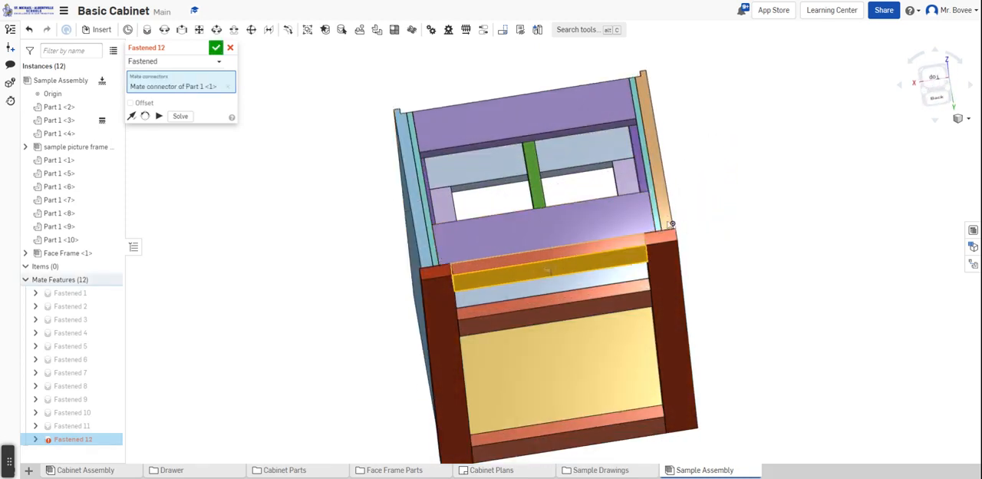
scroll(786, 353, "up", 1)
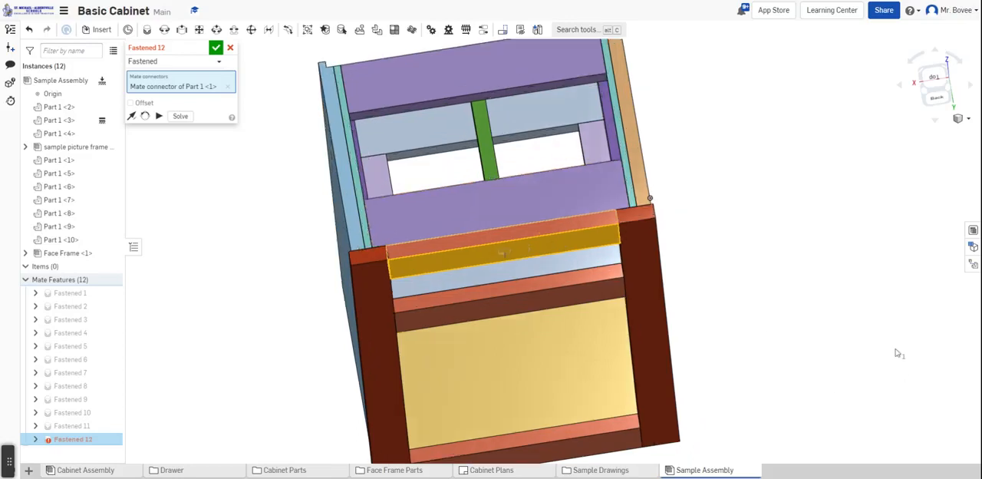
left_click(215, 48)
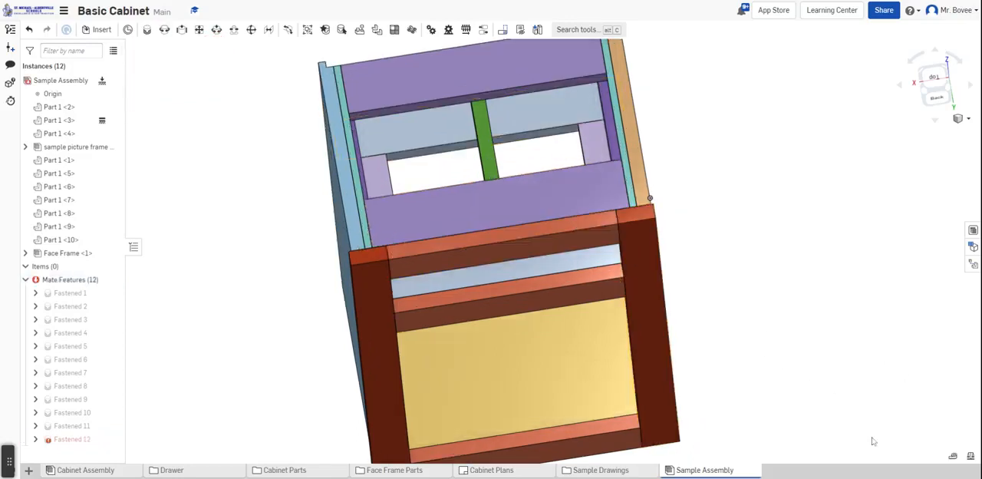
Measure the distance between the upper outer edges of the two cabinet sides, and clear the selection
left_click(954, 456)
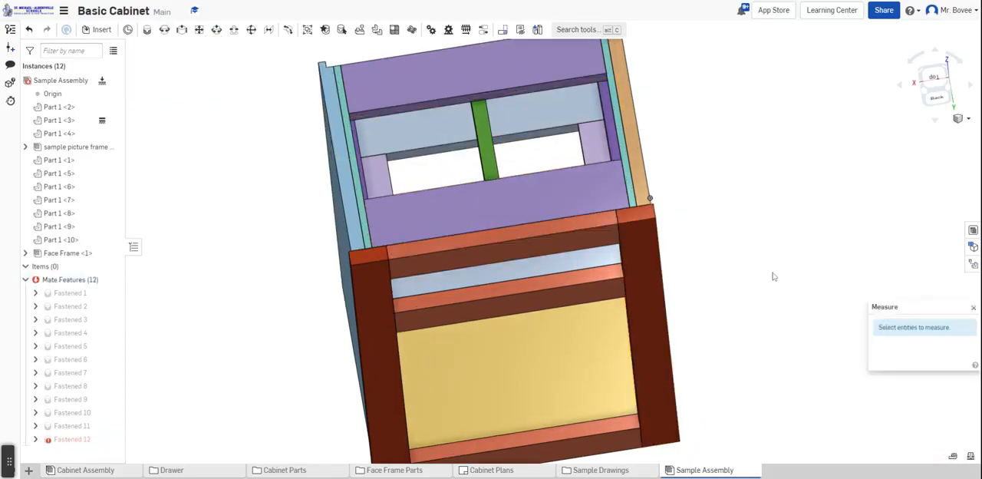
left_click(643, 155)
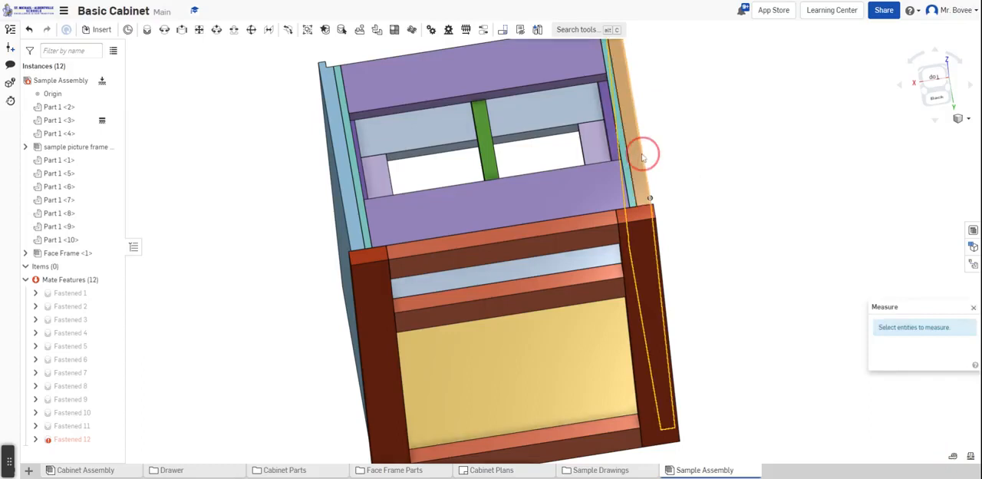
left_click(345, 203)
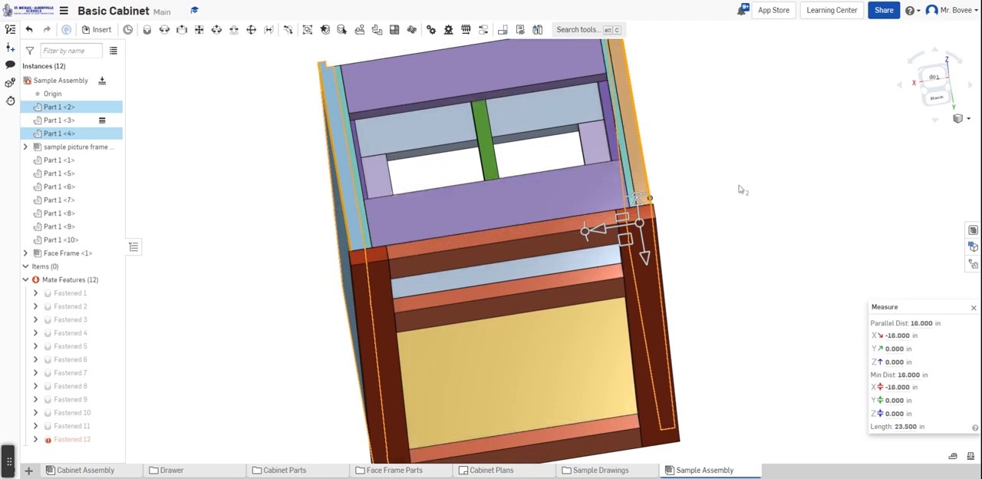
left_click(974, 308)
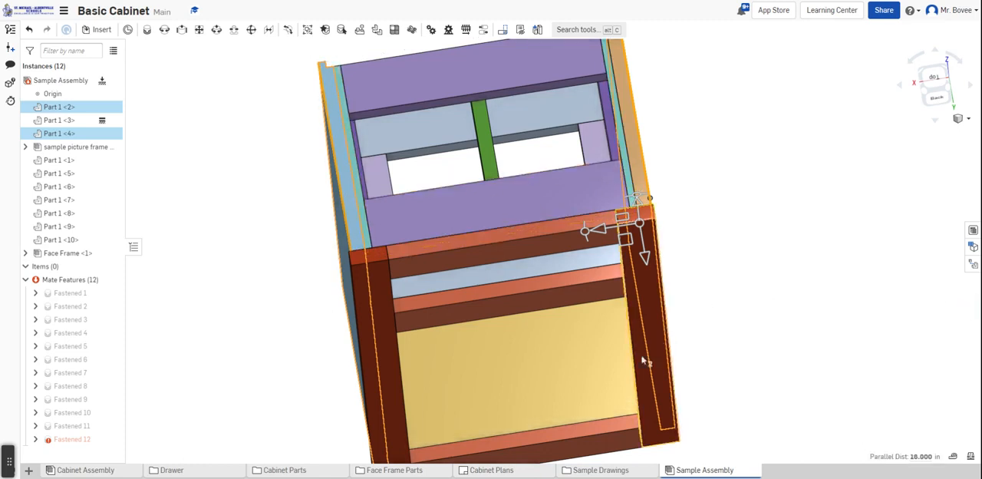
left_click(745, 289)
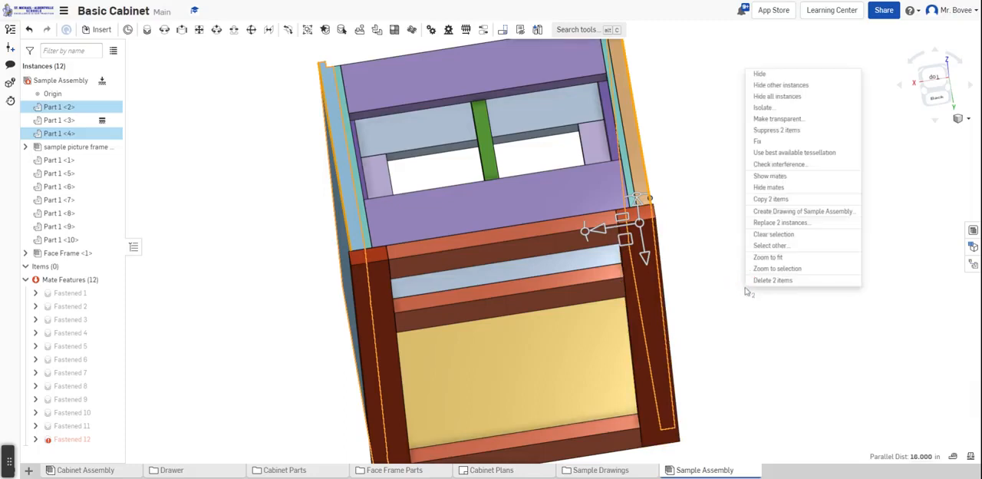
left_click(775, 238)
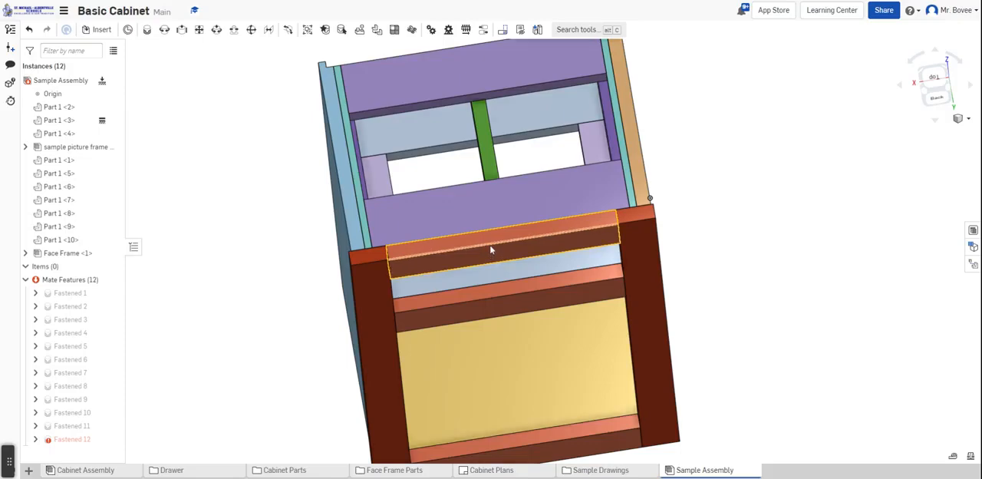
Examine the face frame on the whole cabinet from the front, above and both sides
right_click_drag(714, 201, 727, 175)
right_click_drag(709, 251, 695, 236)
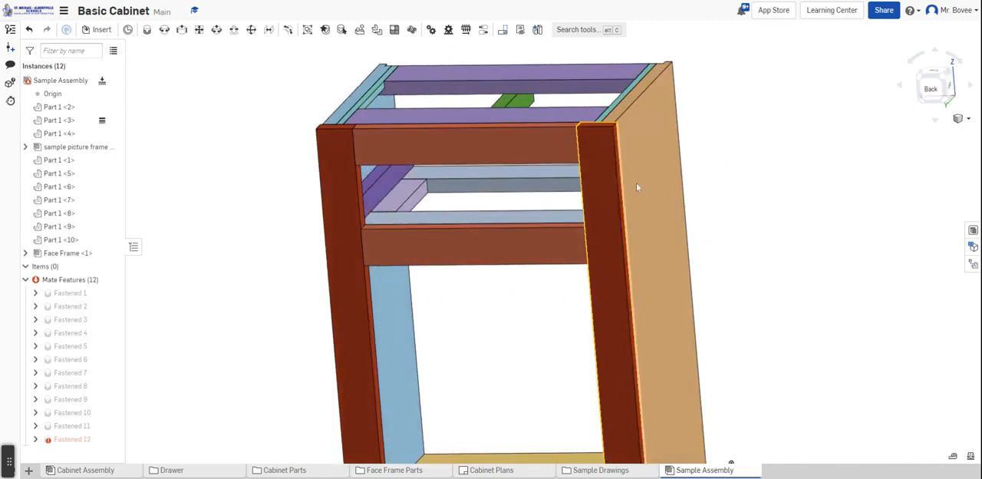
right_click_drag(762, 210, 803, 208)
scroll(802, 214, "down", 2)
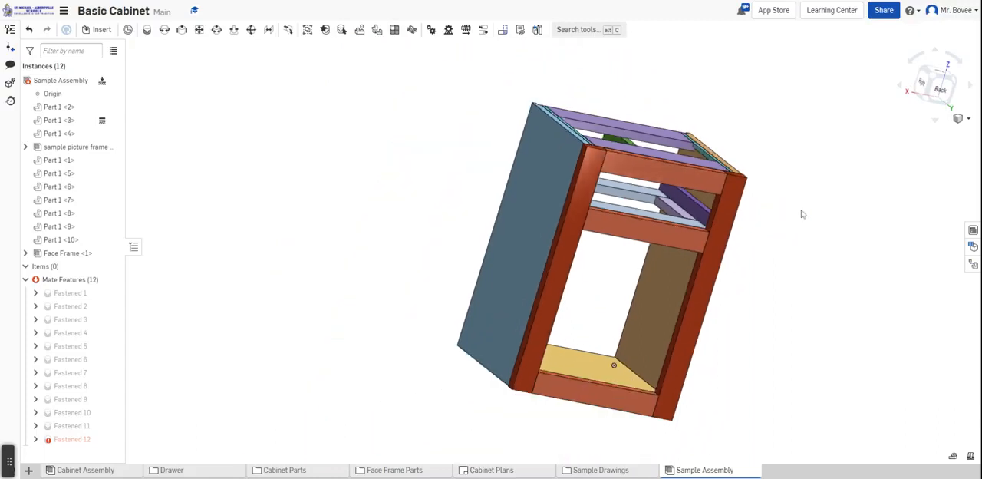
right_click_drag(791, 222, 759, 213)
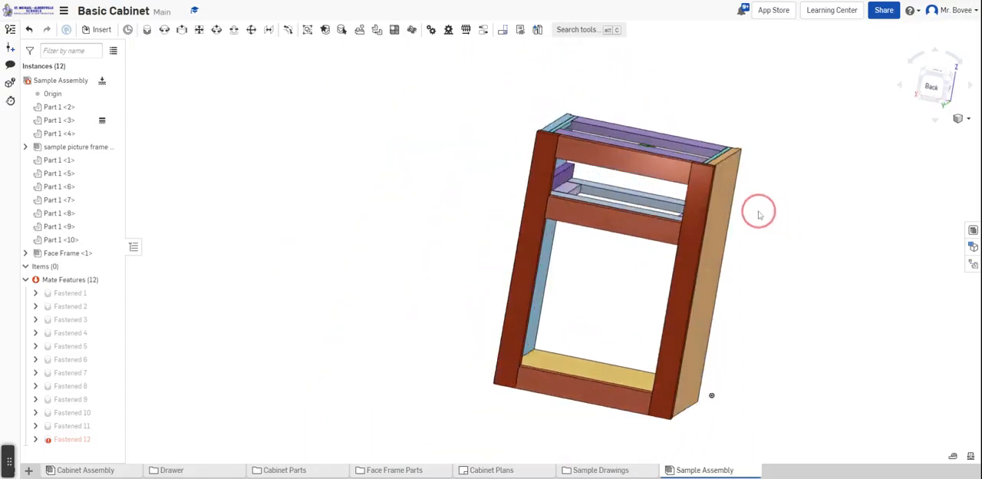
right_click_drag(790, 171, 760, 205)
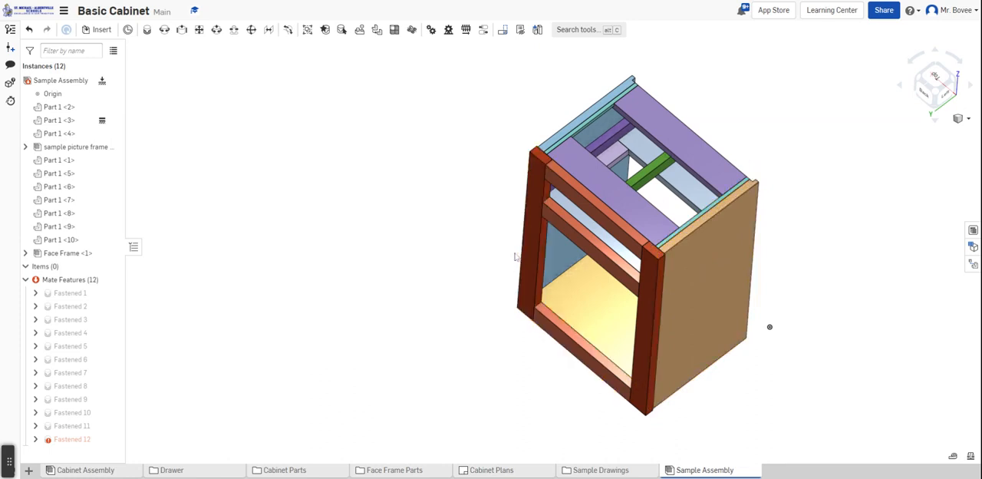
right_click_drag(518, 133, 581, 156)
right_click_drag(413, 153, 421, 186)
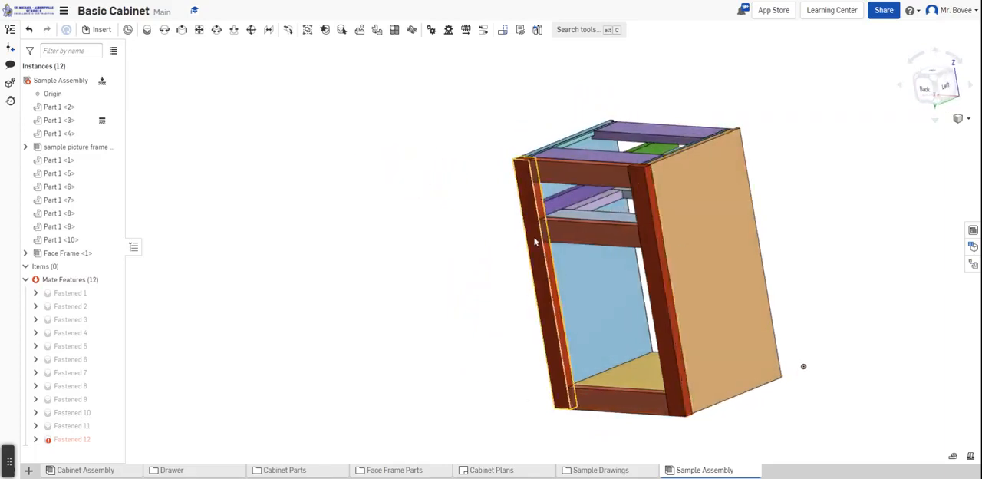
right_click_drag(475, 281, 468, 300)
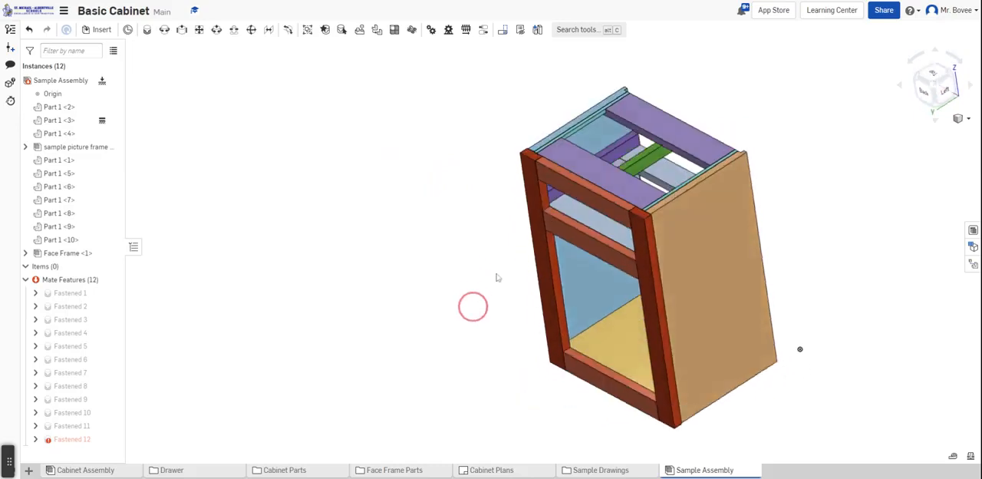
Inspect up close how the face frame's stiles and rails meet the cabinet sides and drawer supports, including from below
scroll(553, 201, "up", 5)
scroll(552, 201, "up", 4)
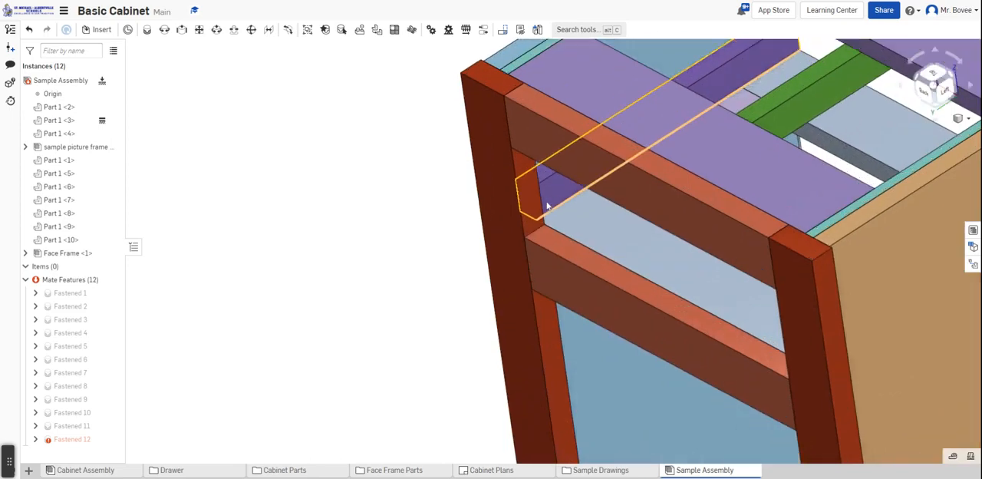
right_click_drag(397, 222, 428, 210)
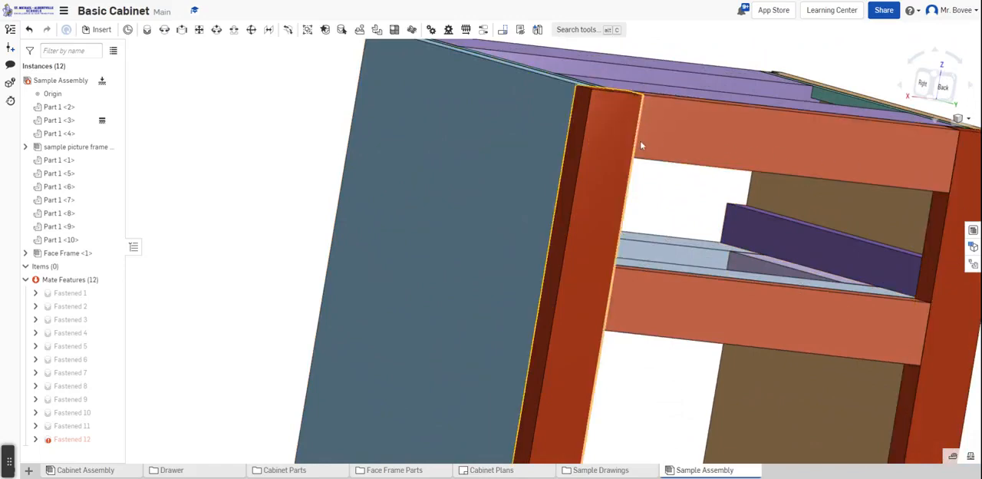
right_click_drag(316, 202, 452, 289)
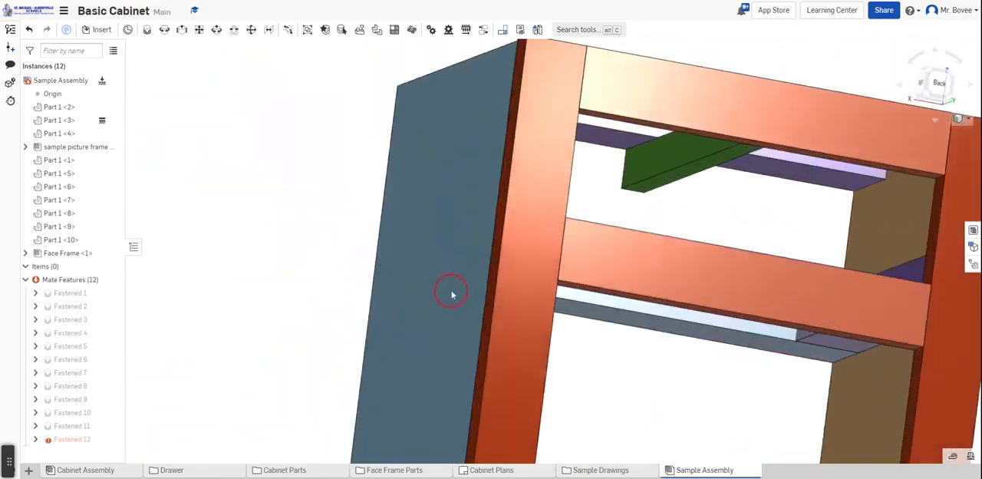
scroll(384, 271, "down", 5)
right_click_drag(627, 274, 638, 270)
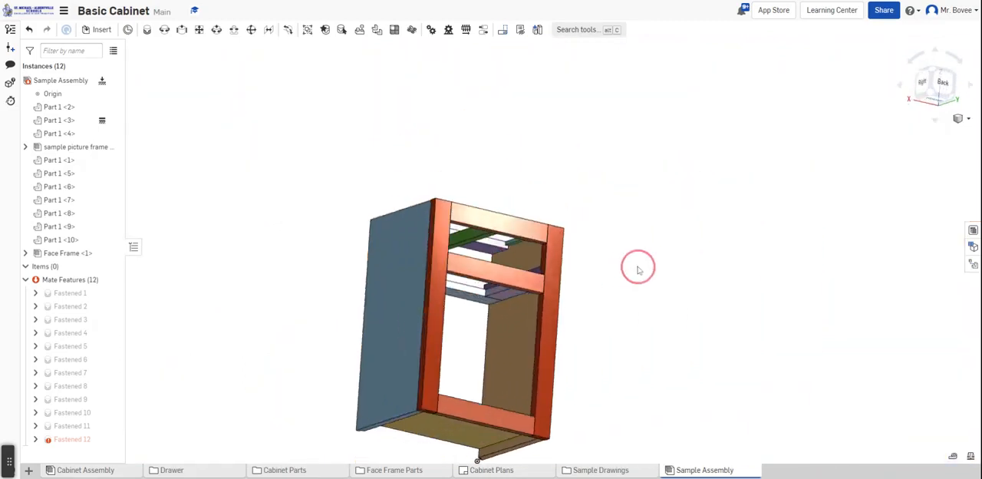